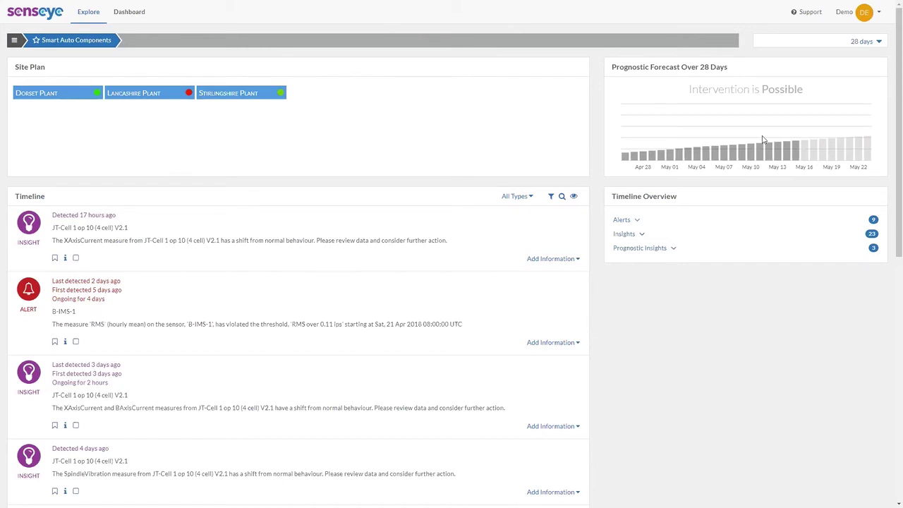
Open the sensor settings and view the measures of sensor B-IMS-1, closing the list when done
{"action": "left_click", "coordinate": [845, 14]}
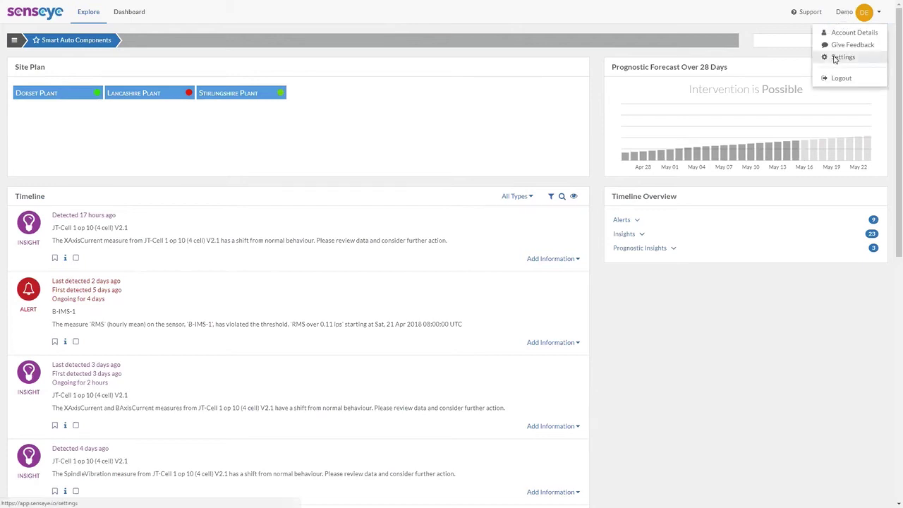
{"action": "left_click", "coordinate": [836, 58]}
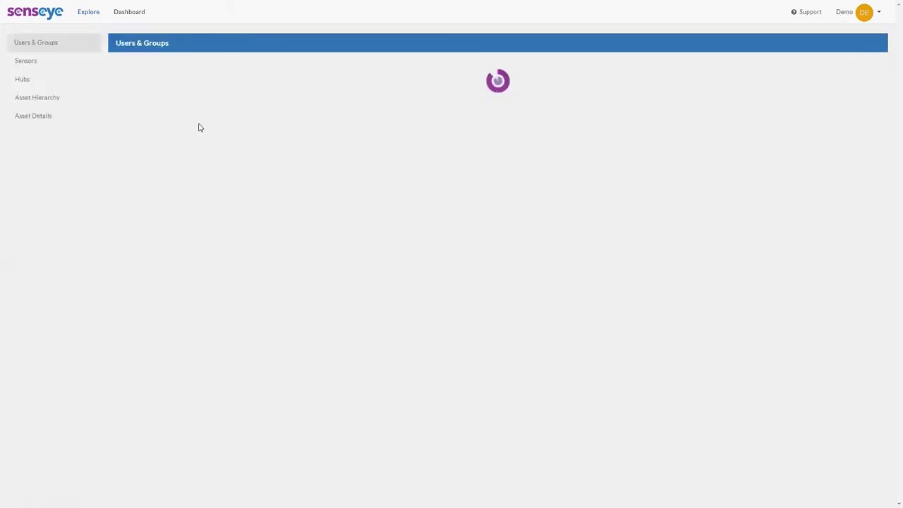
{"action": "left_click", "coordinate": [26, 65]}
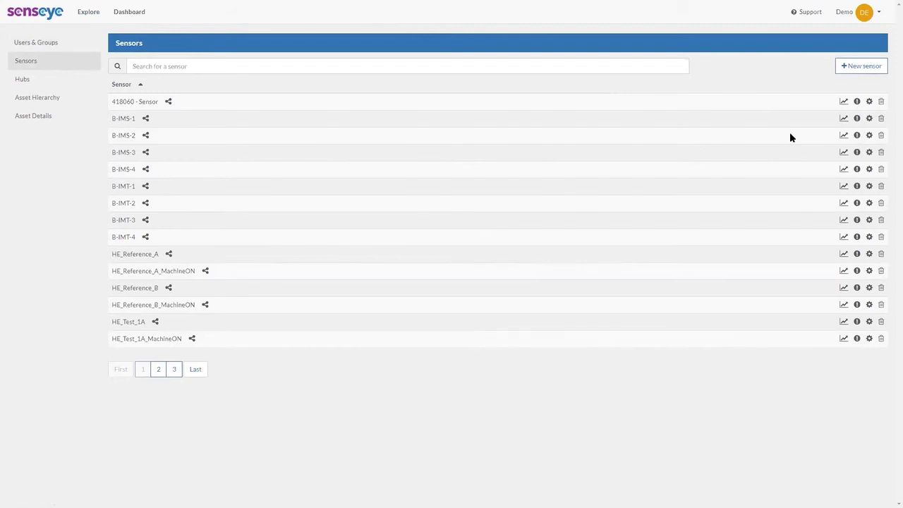
{"action": "left_click", "coordinate": [845, 120]}
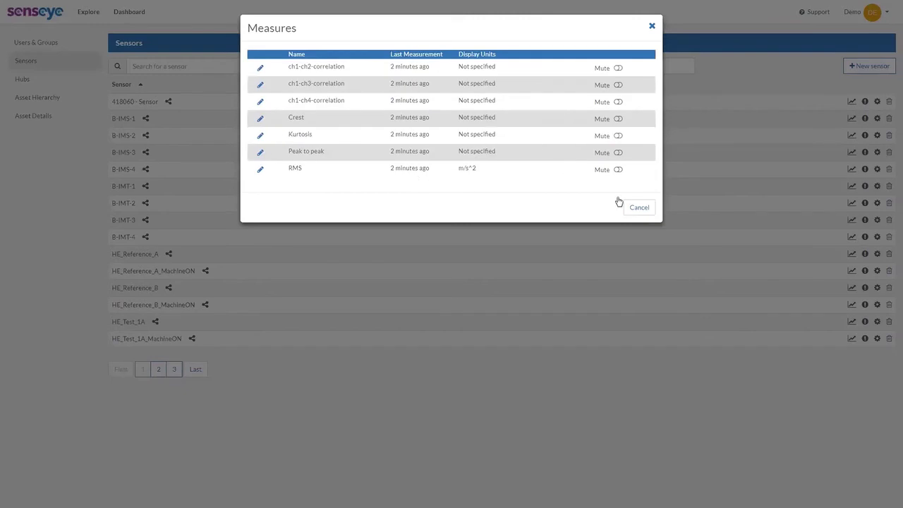
{"action": "left_click", "coordinate": [637, 209]}
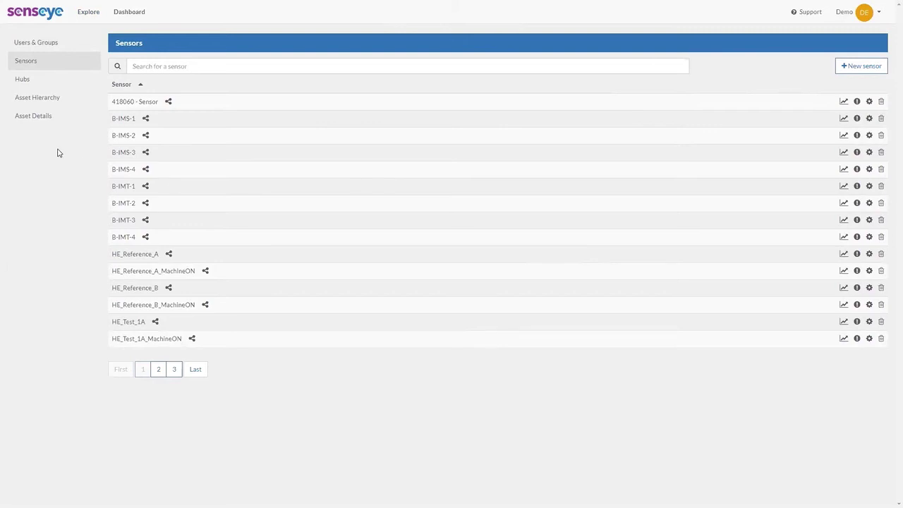
Add a new asset under Gear Machines in the Dorset Plant's Gear Shop within the asset hierarchy
{"action": "left_click", "coordinate": [41, 103]}
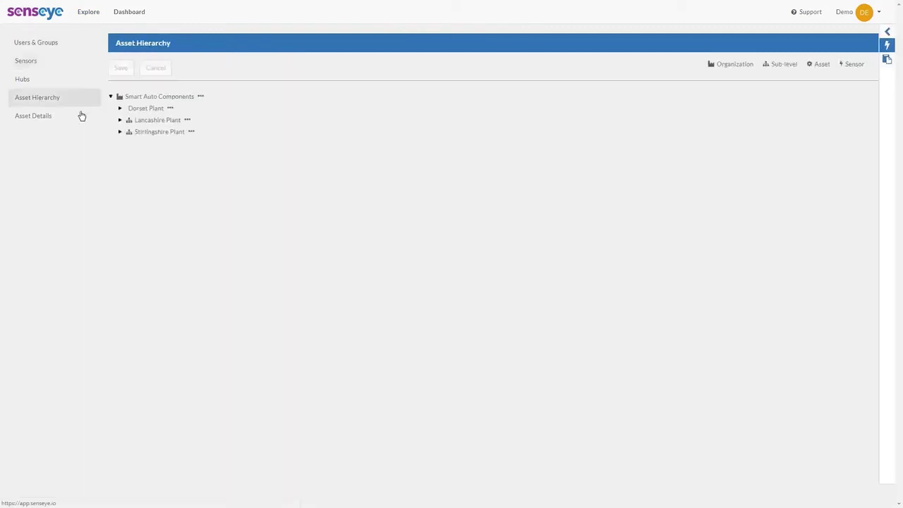
{"action": "left_click", "coordinate": [121, 110]}
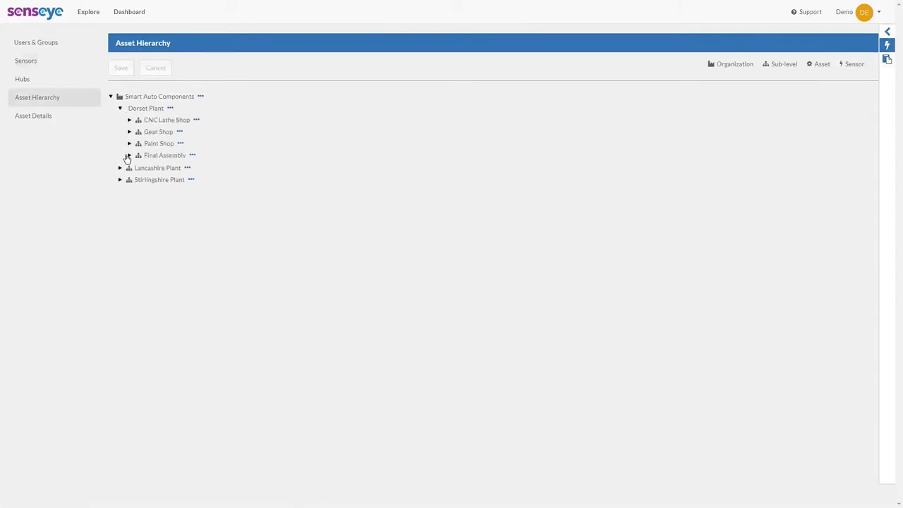
{"action": "left_click", "coordinate": [130, 133]}
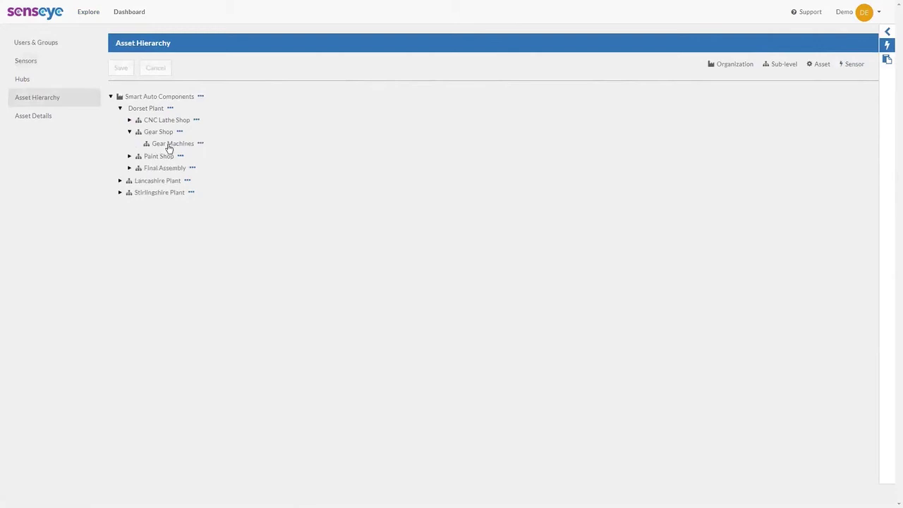
{"action": "left_click", "coordinate": [201, 145]}
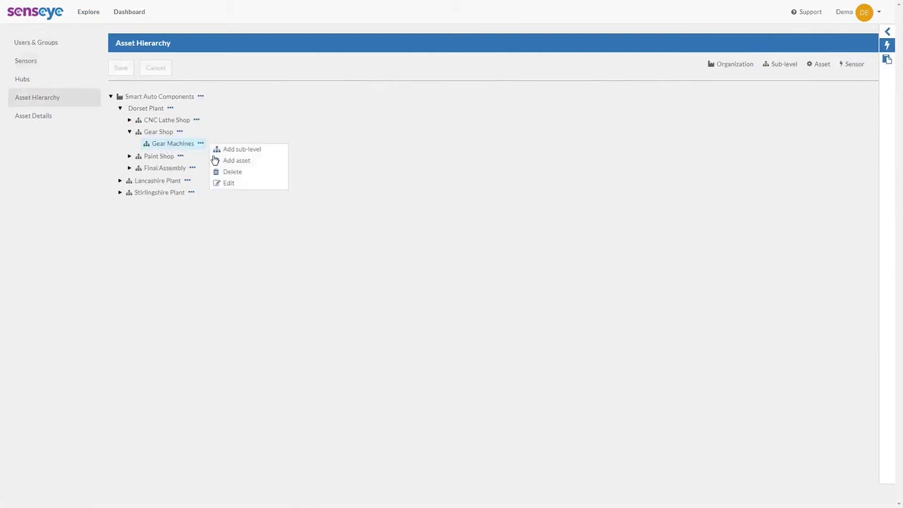
{"action": "left_click", "coordinate": [227, 163]}
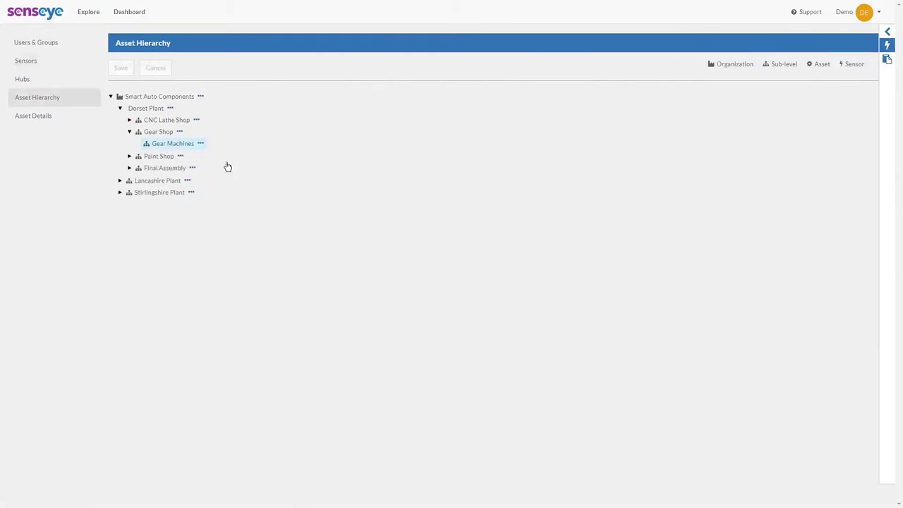
Rename the new asset under Gear Machines as Gear Cutting Motor
{"action": "left_click", "coordinate": [196, 156]}
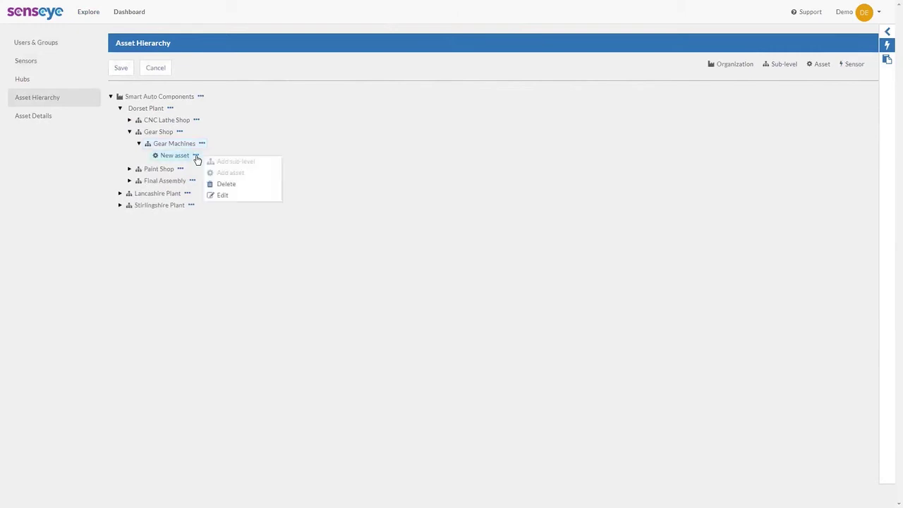
{"action": "left_click", "coordinate": [221, 195]}
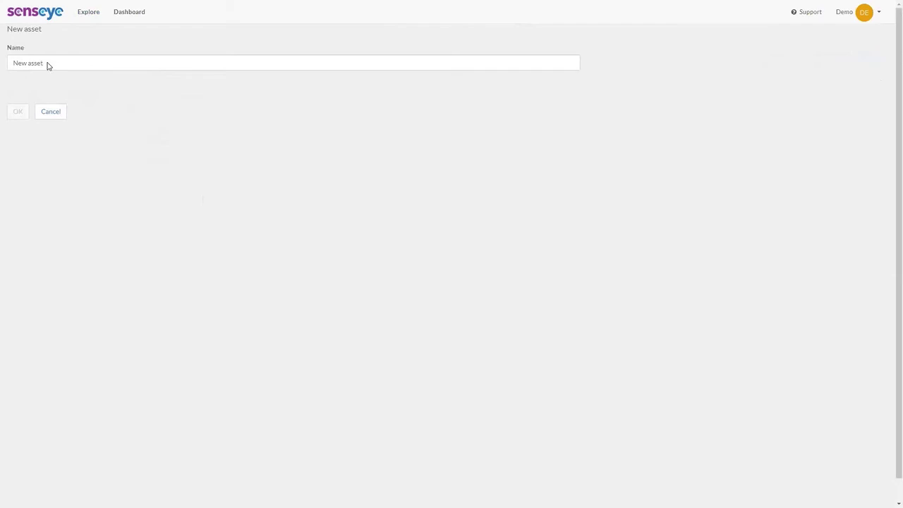
{"action": "type", "text": "Ge"}
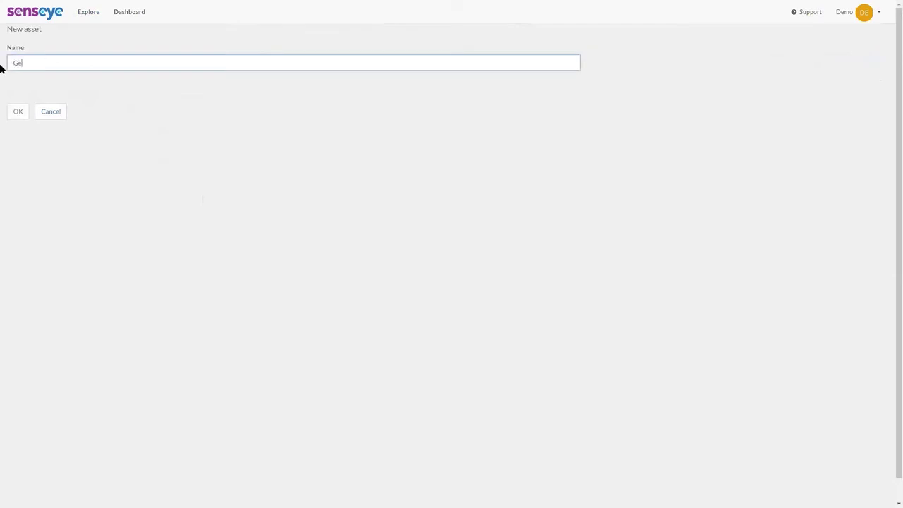
{"action": "type", "text": "ar Cutting Motor"}
{"action": "left_click", "coordinate": [21, 114]}
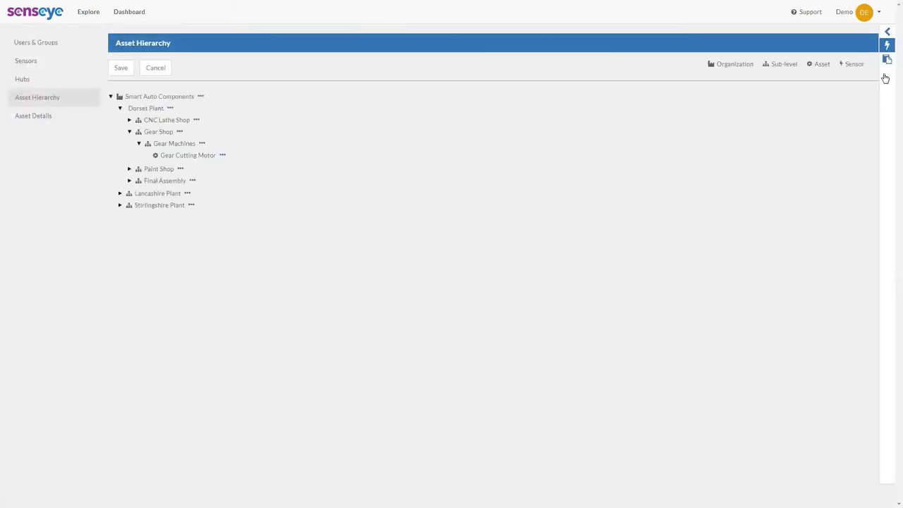
Attach the unattached 418060 - Sensor to Gear Cutting Motor and save the hierarchy, overwriting the existing one
{"action": "left_click", "coordinate": [887, 36]}
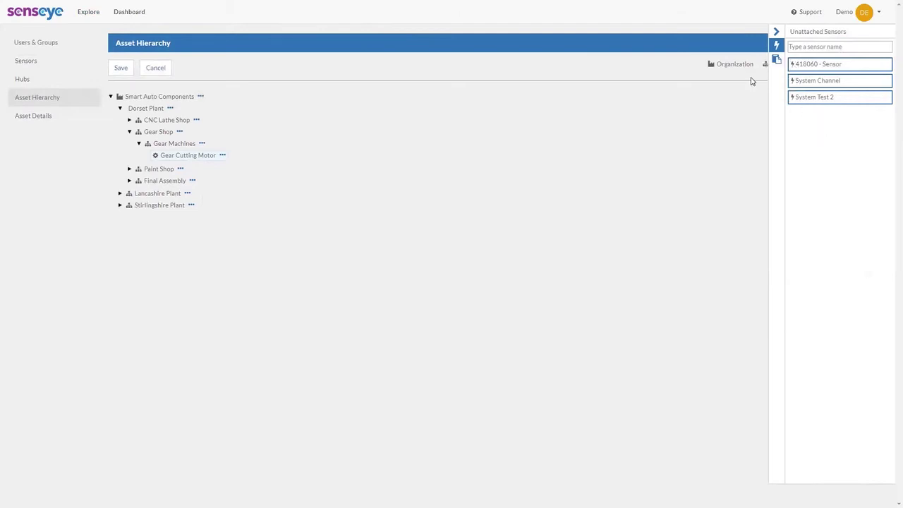
{"action": "left_click_drag", "start_coordinate": [752, 81], "coordinate": [203, 163]}
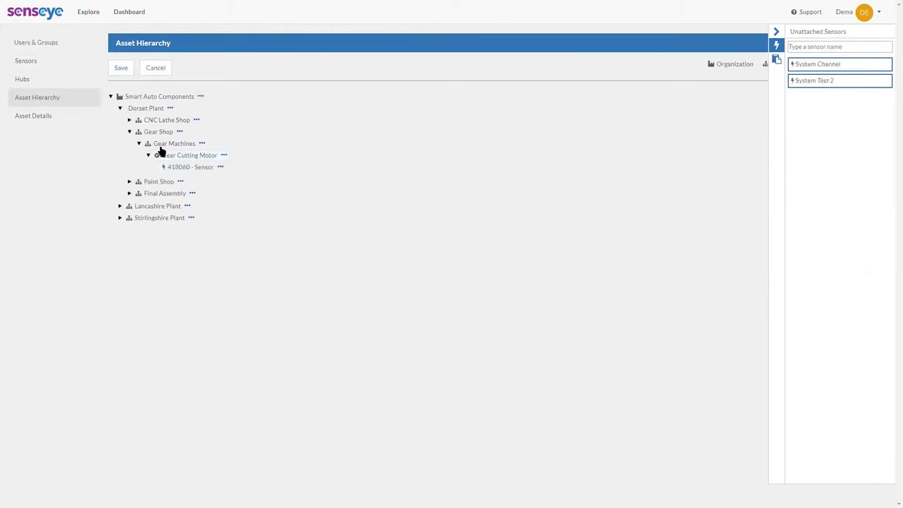
{"action": "left_click", "coordinate": [120, 72]}
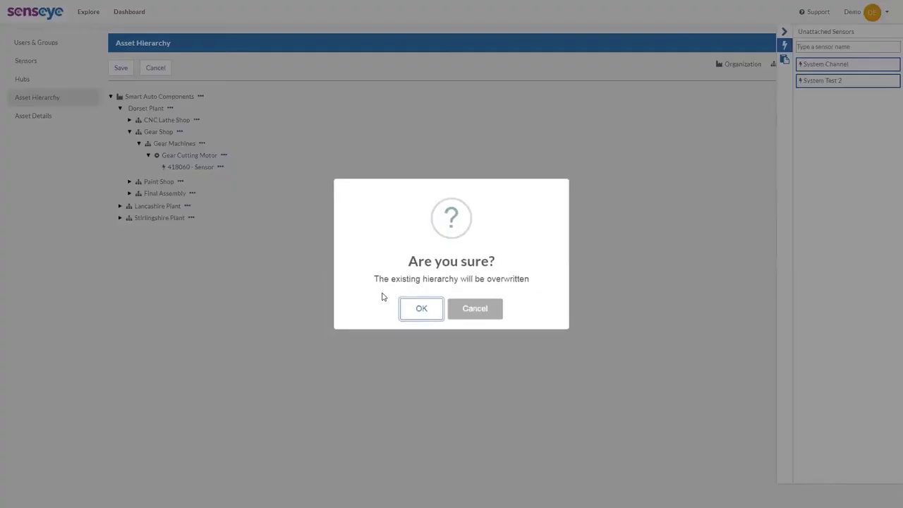
{"action": "left_click", "coordinate": [420, 311]}
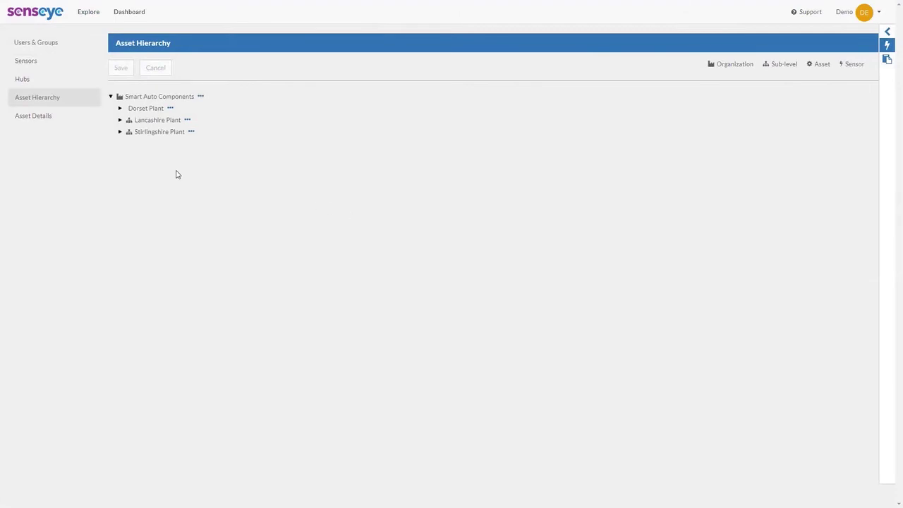
In the asset details, set the type of Gear Cutting Motor to Electric Motor and save that entry
{"action": "left_click", "coordinate": [34, 117]}
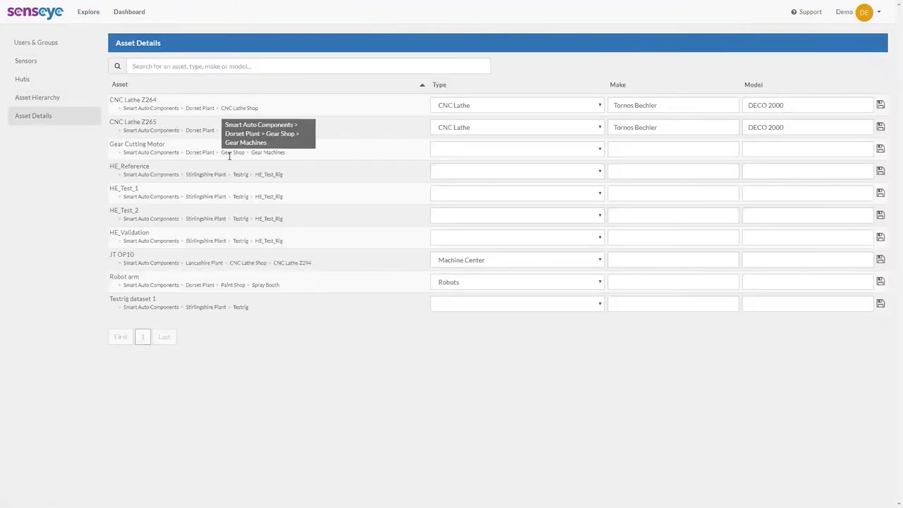
{"action": "left_click", "coordinate": [573, 151]}
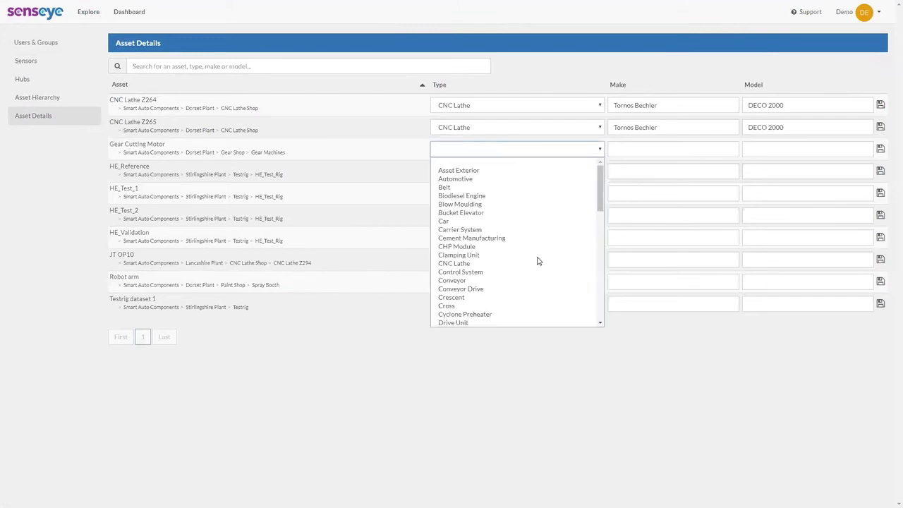
{"action": "scroll", "coordinate": [536, 269], "scroll_direction": "down", "scroll_amount": 3}
{"action": "scroll", "coordinate": [534, 272], "scroll_direction": "down", "scroll_amount": 7}
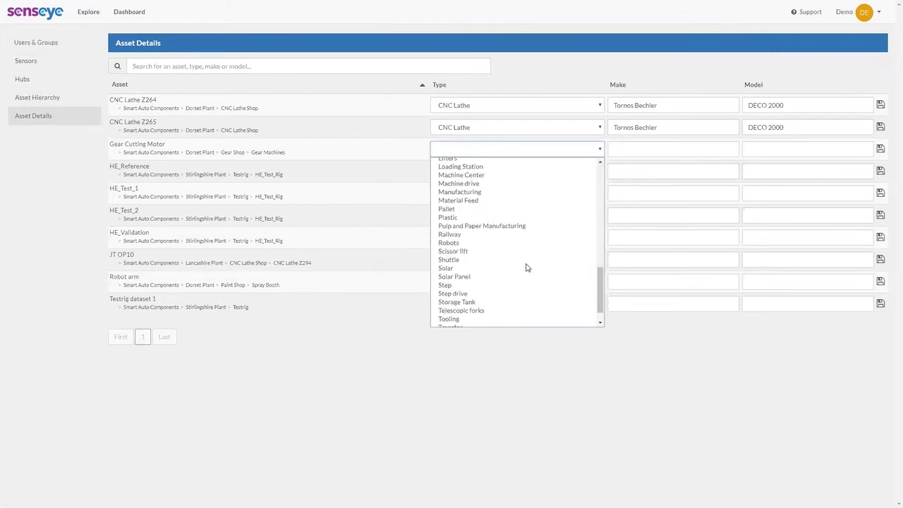
{"action": "scroll", "coordinate": [526, 268], "scroll_direction": "up", "scroll_amount": 4}
{"action": "scroll", "coordinate": [525, 265], "scroll_direction": "up", "scroll_amount": 3}
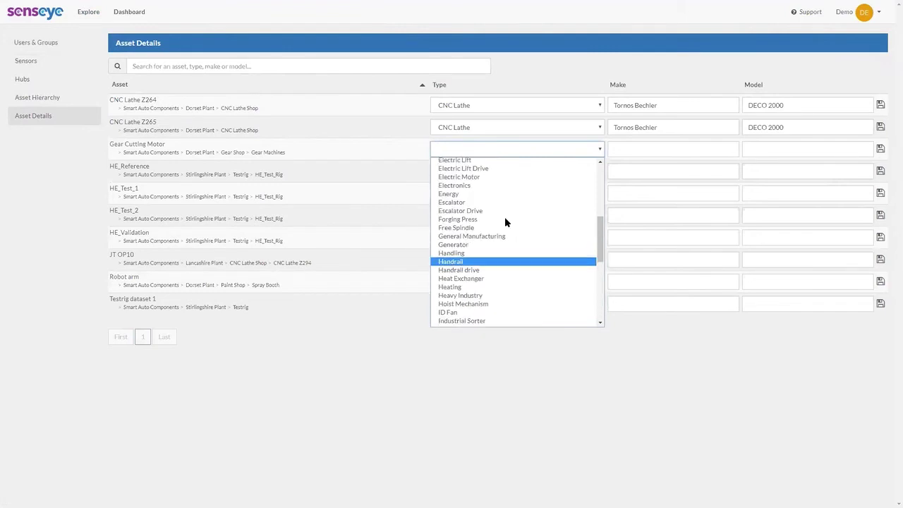
{"action": "left_click", "coordinate": [494, 177]}
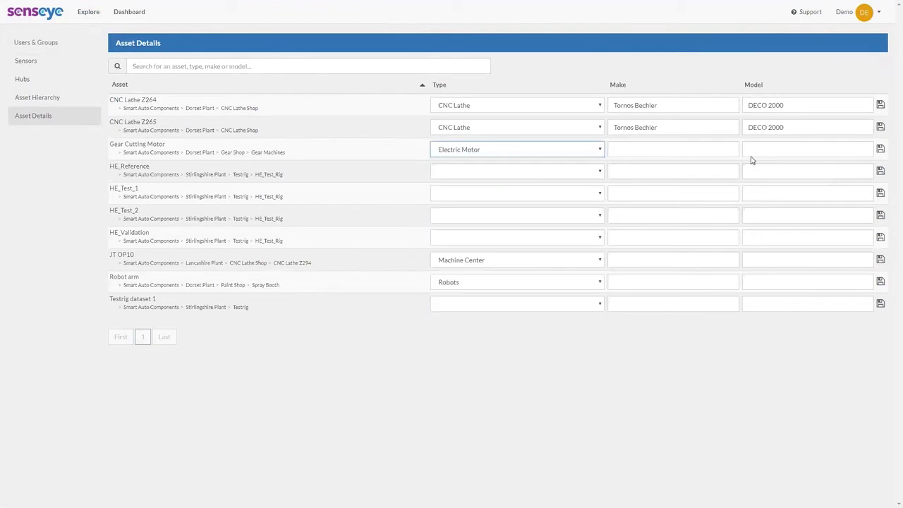
{"action": "left_click", "coordinate": [881, 148]}
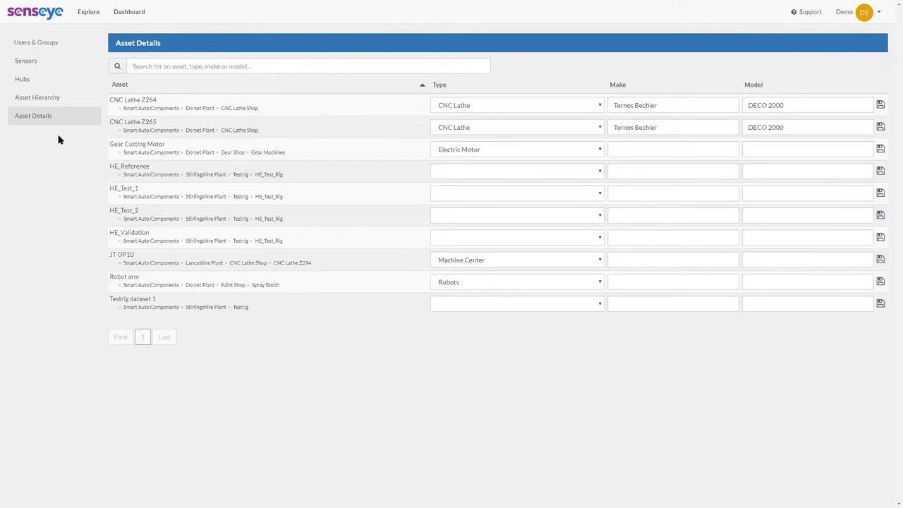
Return to the Explore overview and review the timeline of alerts and insights for Smart Auto Components
{"action": "left_click", "coordinate": [88, 14]}
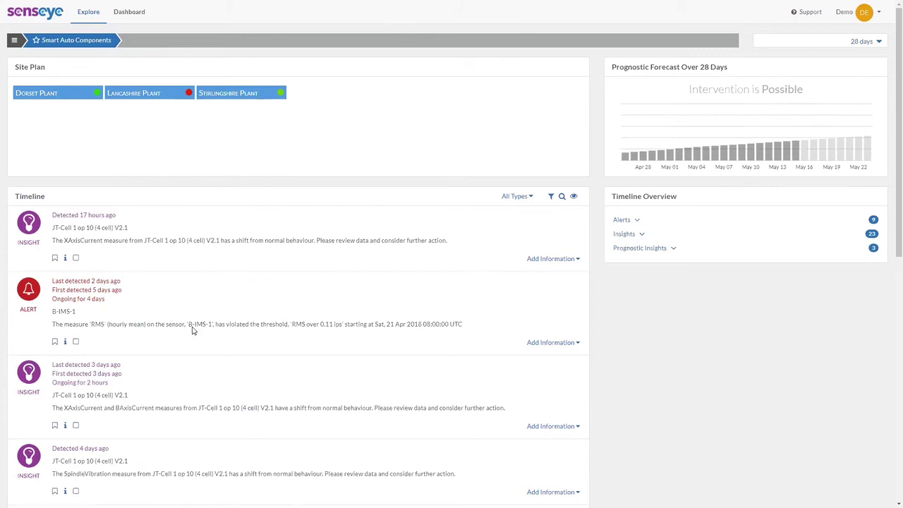
{"action": "scroll", "coordinate": [322, 341], "scroll_direction": "down", "scroll_amount": 3}
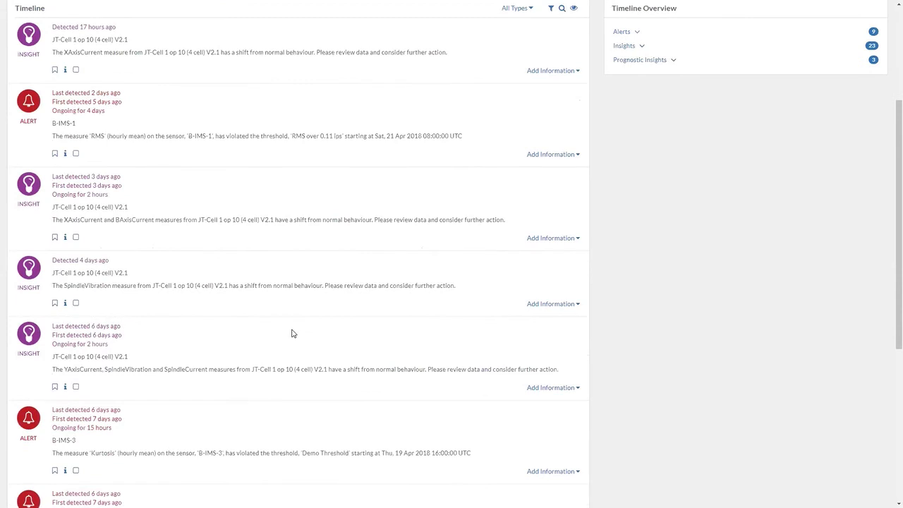
{"action": "scroll", "coordinate": [293, 333], "scroll_direction": "up", "scroll_amount": 3}
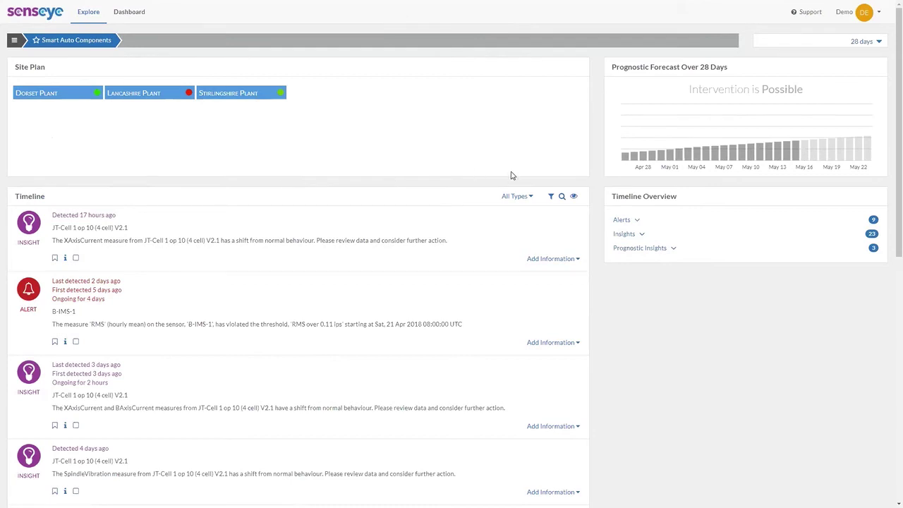
Switch the timeline to the Asset List view, inspect the JT OP10 asset, and return to Smart Auto Components
{"action": "left_click", "coordinate": [574, 197]}
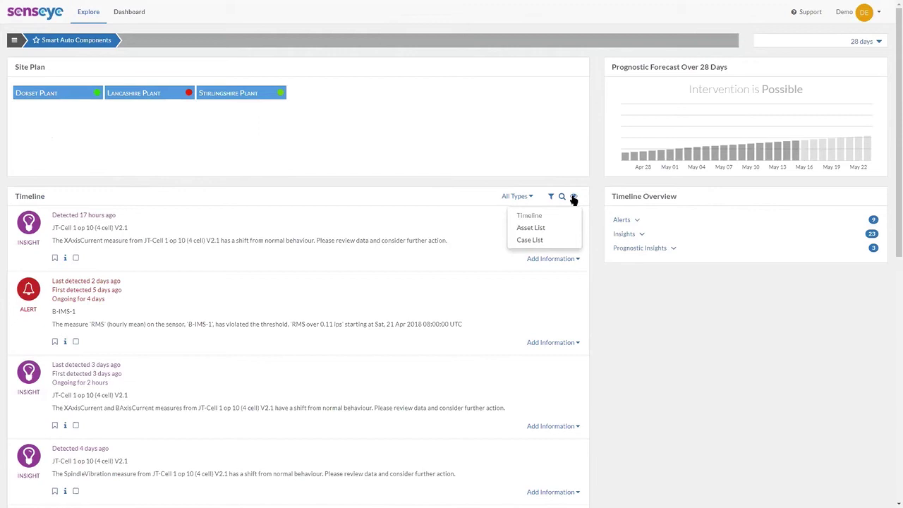
{"action": "left_click", "coordinate": [531, 228]}
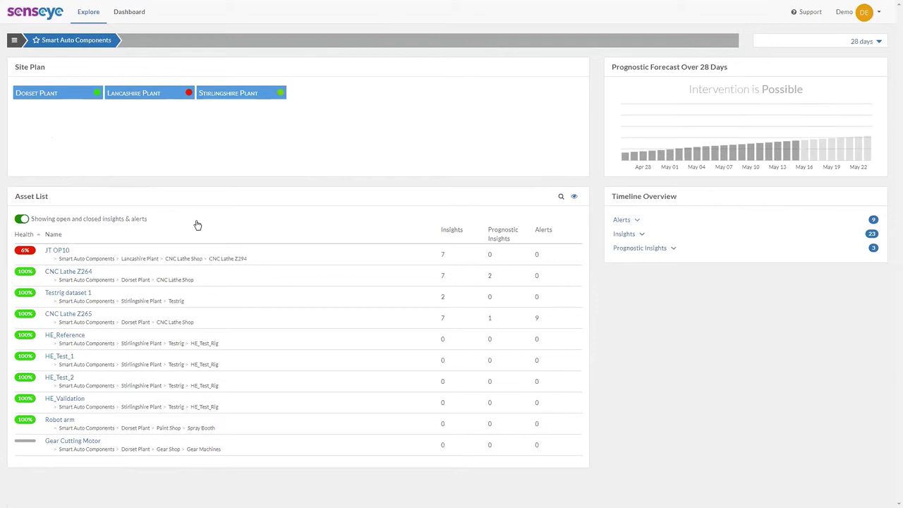
{"action": "left_click", "coordinate": [59, 253]}
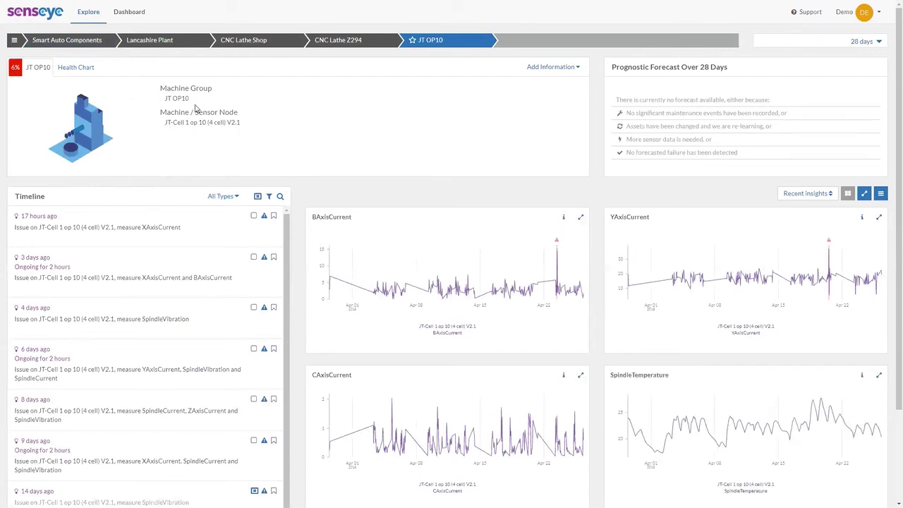
{"action": "left_click", "coordinate": [68, 43]}
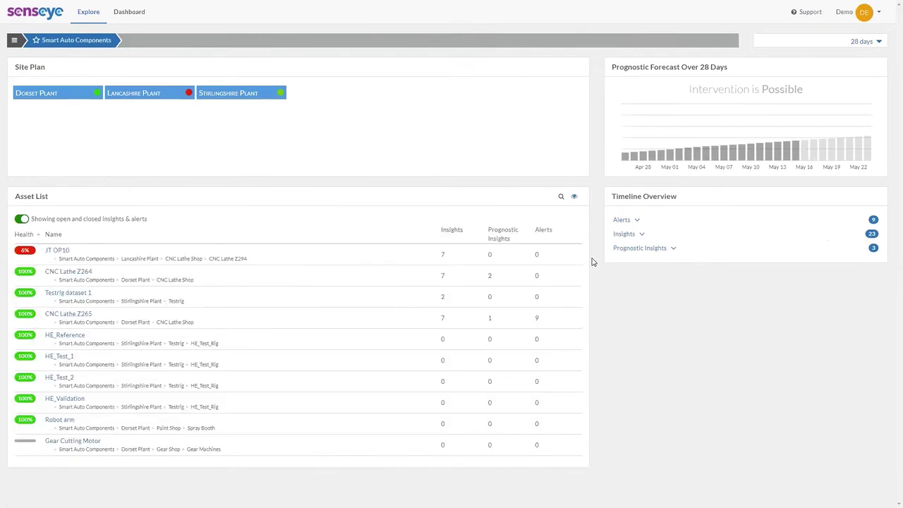
Switch to the Case List view and examine the health chart of CNC Lathe Z264 around its April dip
{"action": "left_click", "coordinate": [574, 198]}
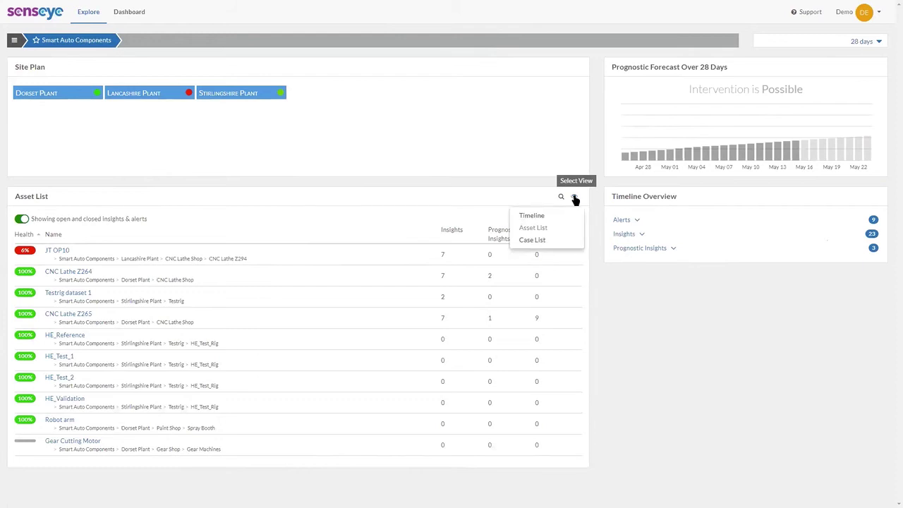
{"action": "left_click", "coordinate": [536, 242]}
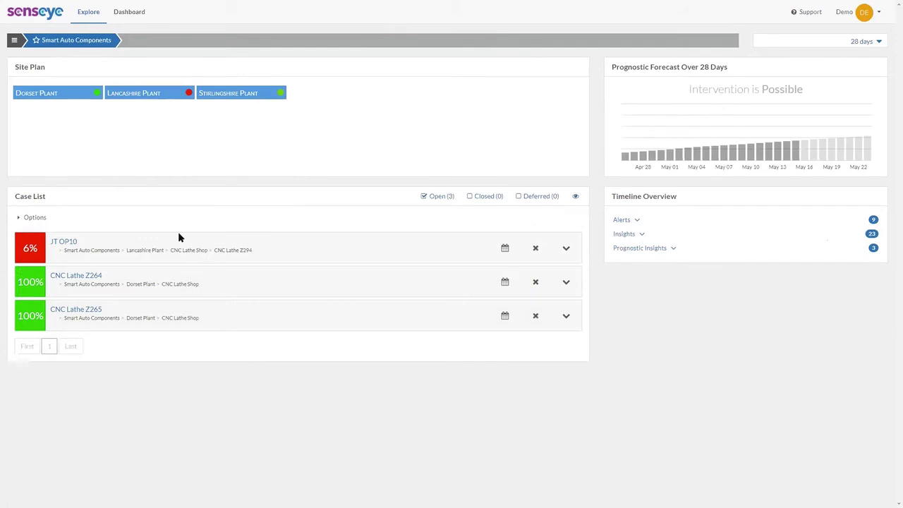
{"action": "left_click", "coordinate": [565, 282]}
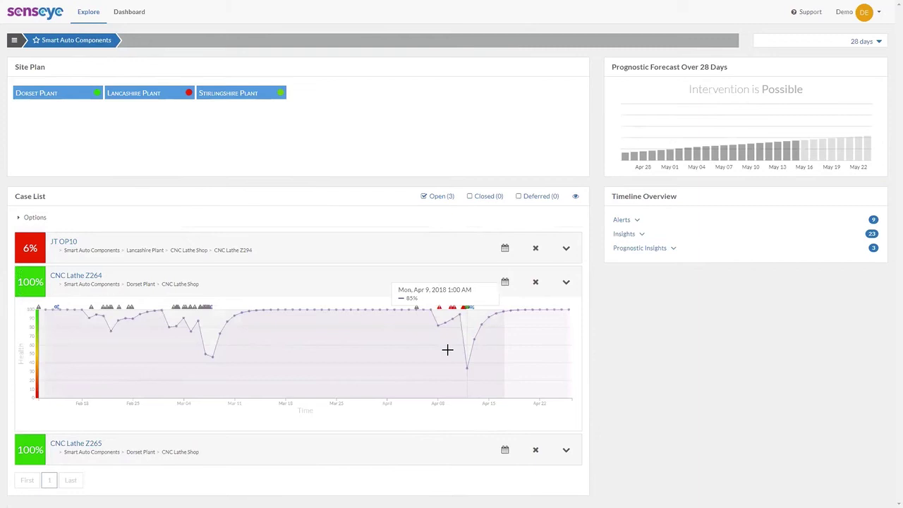
{"action": "left_click_drag", "start_coordinate": [449, 350], "coordinate": [478, 353]}
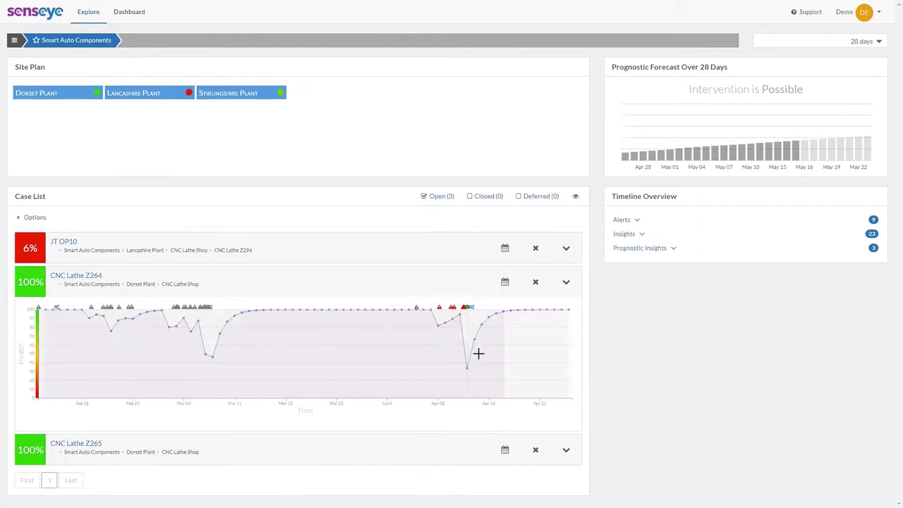
Open the B-IMT-3 insight from the CNC Lathe Z264 health chart and examine its failure modes, suggested actions and measure charts
{"action": "mouse_move", "coordinate": [319, 312]}
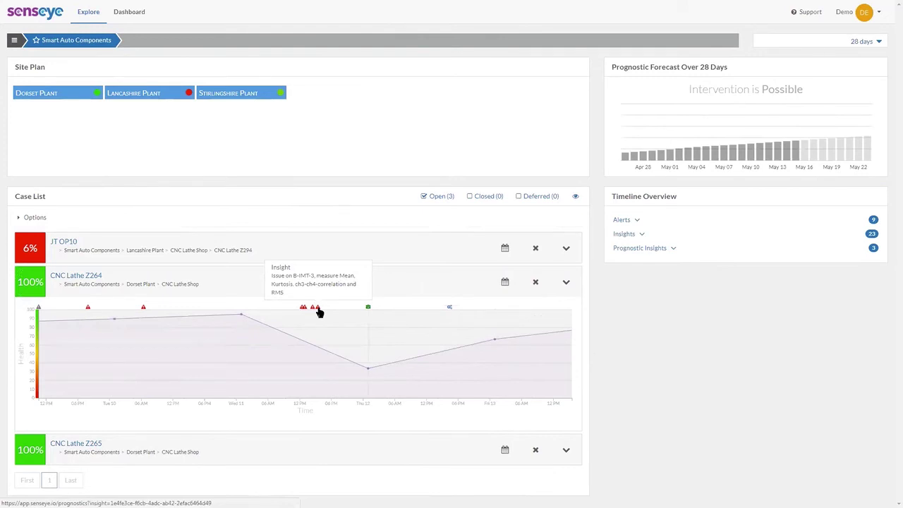
{"action": "mouse_move", "coordinate": [450, 312]}
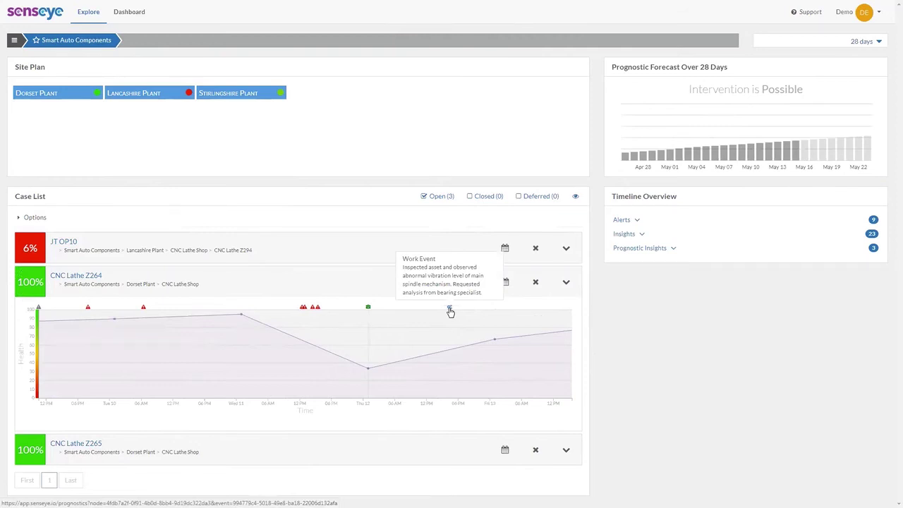
{"action": "left_click", "coordinate": [317, 312]}
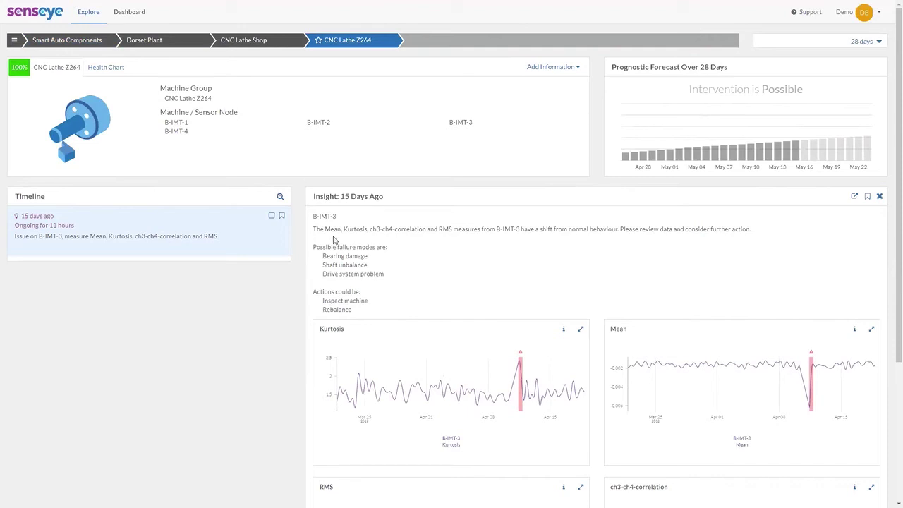
{"action": "scroll", "coordinate": [294, 311], "scroll_direction": "down", "scroll_amount": 1}
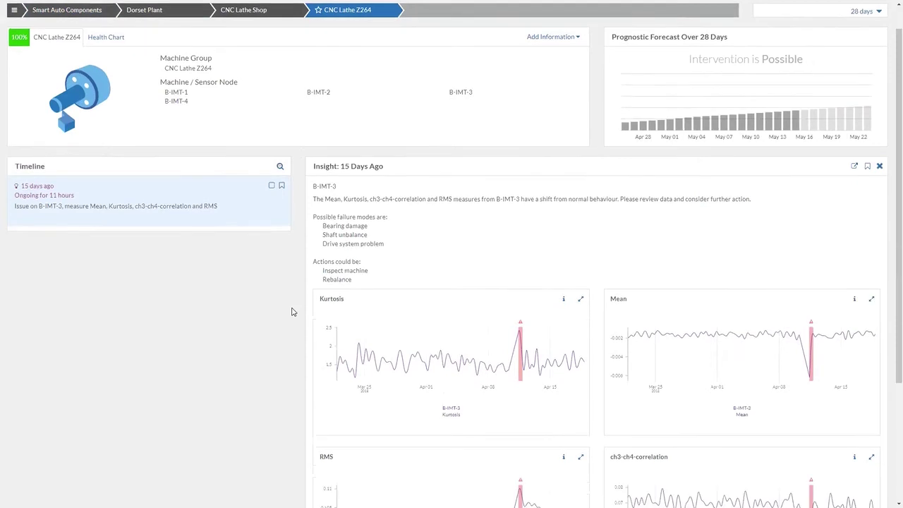
{"action": "scroll", "coordinate": [292, 312], "scroll_direction": "down", "scroll_amount": 1}
{"action": "scroll", "coordinate": [293, 311], "scroll_direction": "down", "scroll_amount": 5}
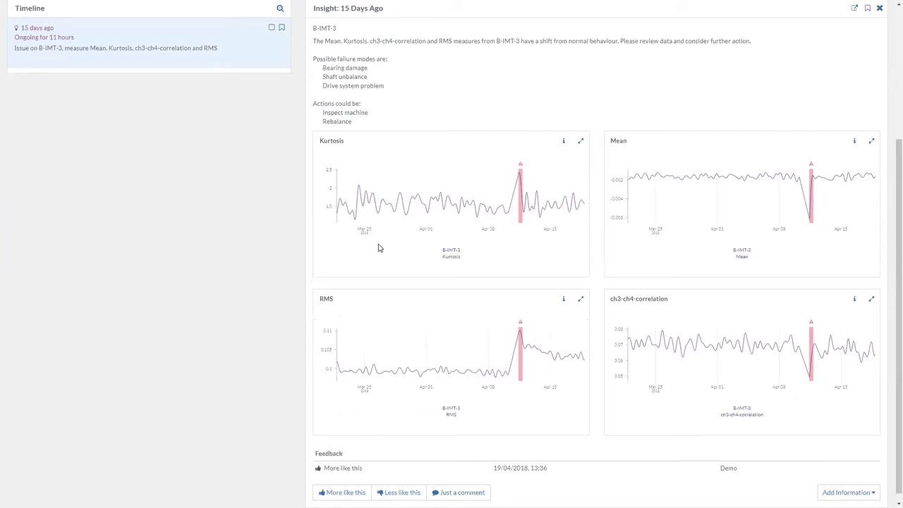
{"action": "scroll", "coordinate": [378, 248], "scroll_direction": "up", "scroll_amount": 2}
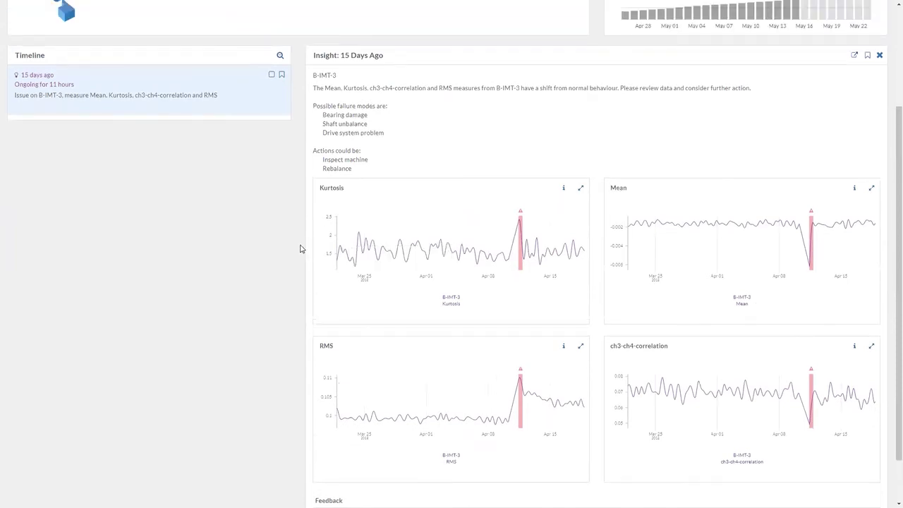
{"action": "scroll", "coordinate": [300, 248], "scroll_direction": "up", "scroll_amount": 3}
{"action": "scroll", "coordinate": [303, 248], "scroll_direction": "up", "scroll_amount": 2}
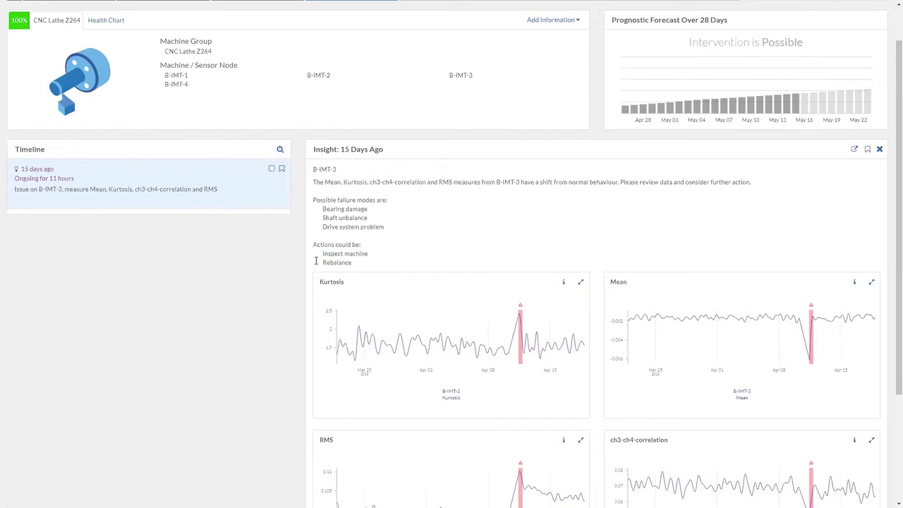
{"action": "scroll", "coordinate": [316, 261], "scroll_direction": "up", "scroll_amount": 2}
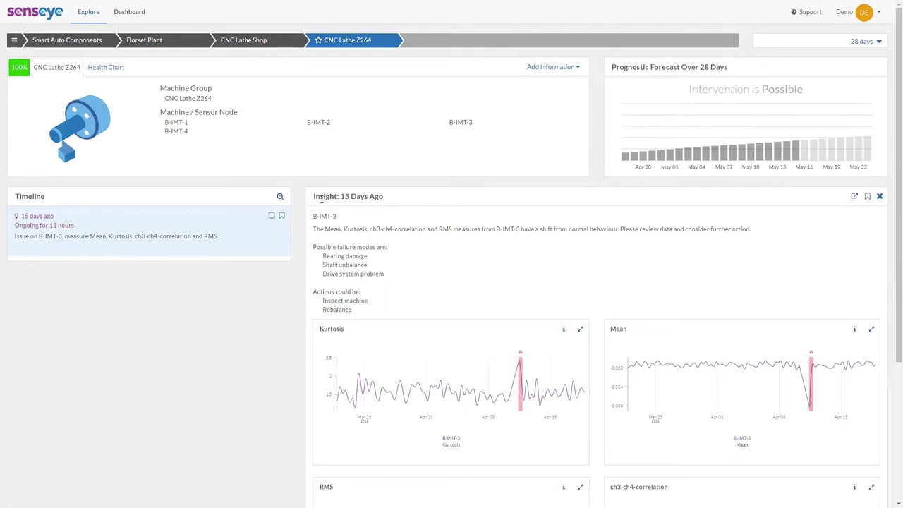
{"action": "scroll", "coordinate": [301, 214], "scroll_direction": "down", "scroll_amount": 5}
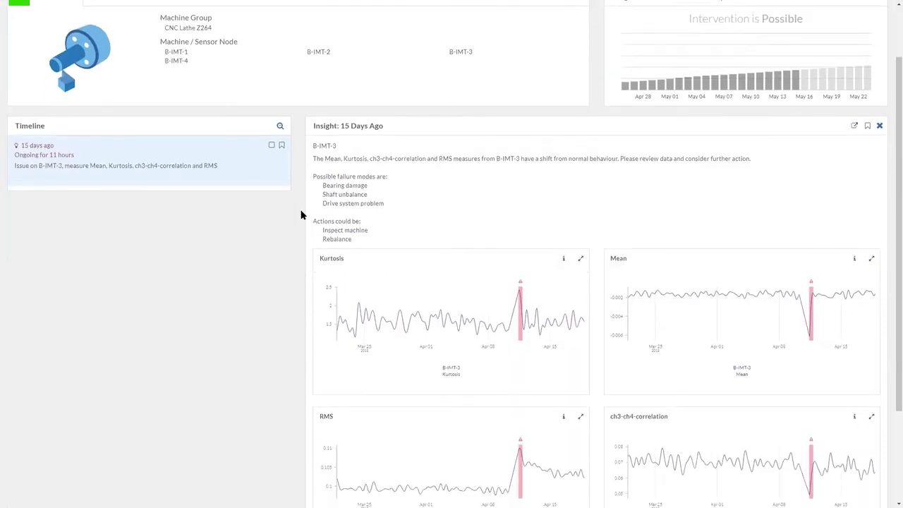
{"action": "scroll", "coordinate": [300, 214], "scroll_direction": "down", "scroll_amount": 1}
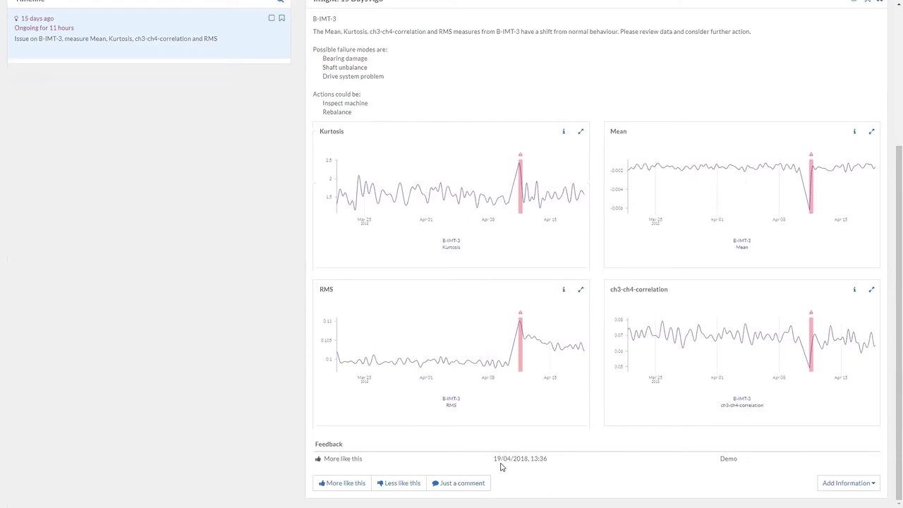
Try the More like this and Less like this feedback options on the B-IMT-3 insight without submitting a rating
{"action": "left_click", "coordinate": [345, 488]}
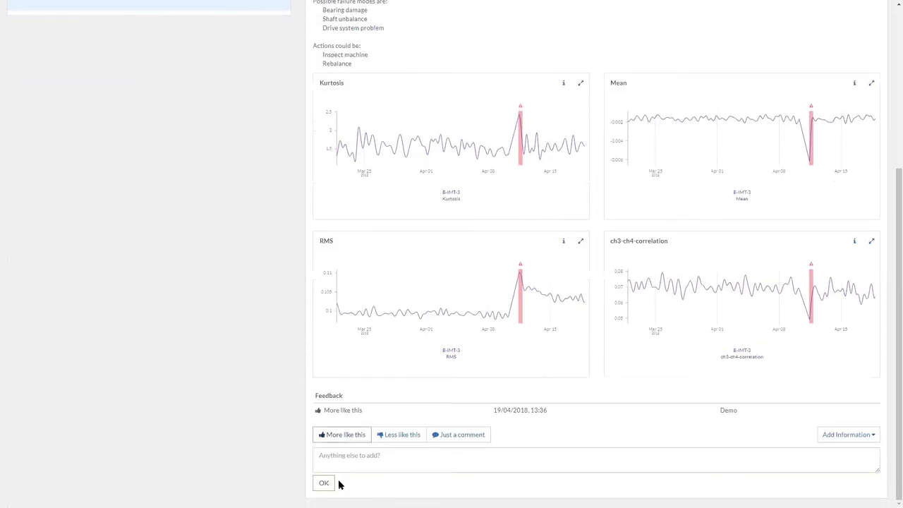
{"action": "mouse_move", "coordinate": [519, 298]}
{"action": "left_click", "coordinate": [396, 438]}
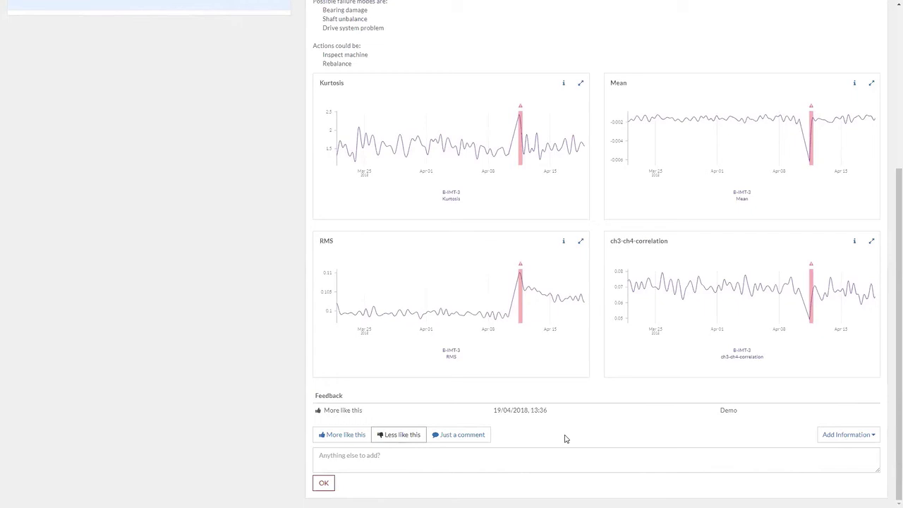
Start a new work event for B-IMT-3 from the insight and set its work type to Non-Routine (Unscheduled Event)
{"action": "left_click", "coordinate": [845, 436]}
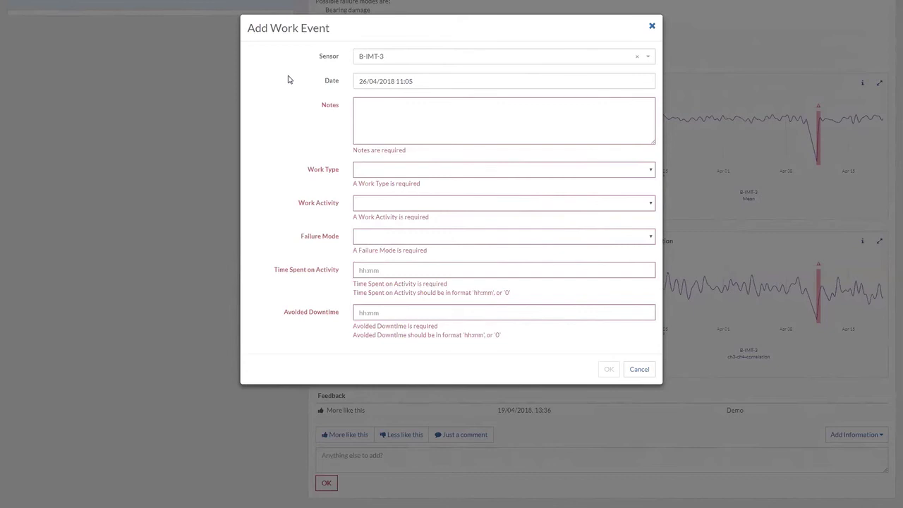
{"action": "left_click", "coordinate": [376, 173]}
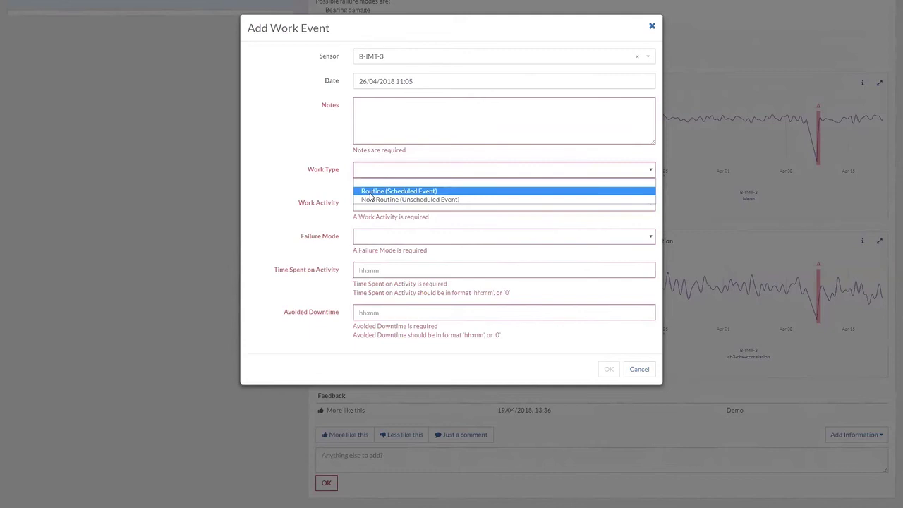
{"action": "left_click", "coordinate": [415, 200]}
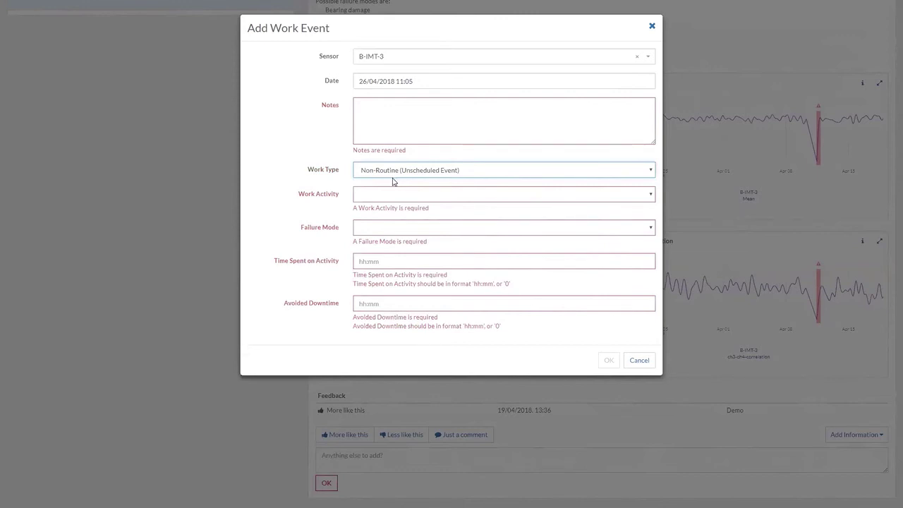
Try the work activities Replacement (Asset was changed) and Reconfiguration (Change to process and/or program) in the work event
{"action": "left_click", "coordinate": [374, 200]}
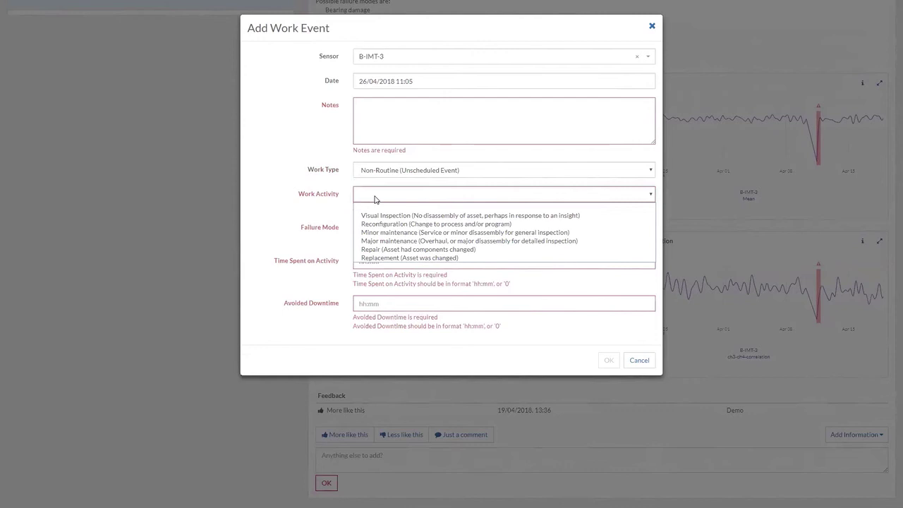
{"action": "left_click", "coordinate": [381, 258]}
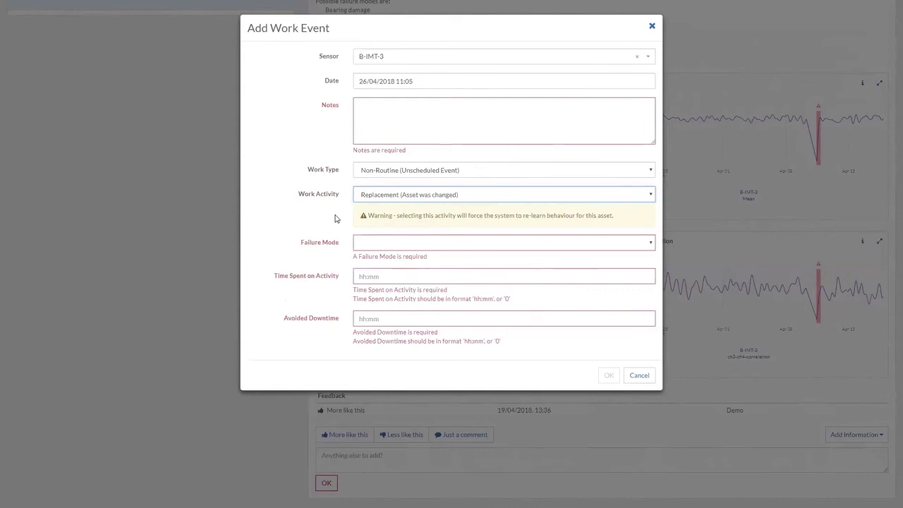
{"action": "left_click", "coordinate": [396, 199]}
{"action": "left_click", "coordinate": [396, 199]}
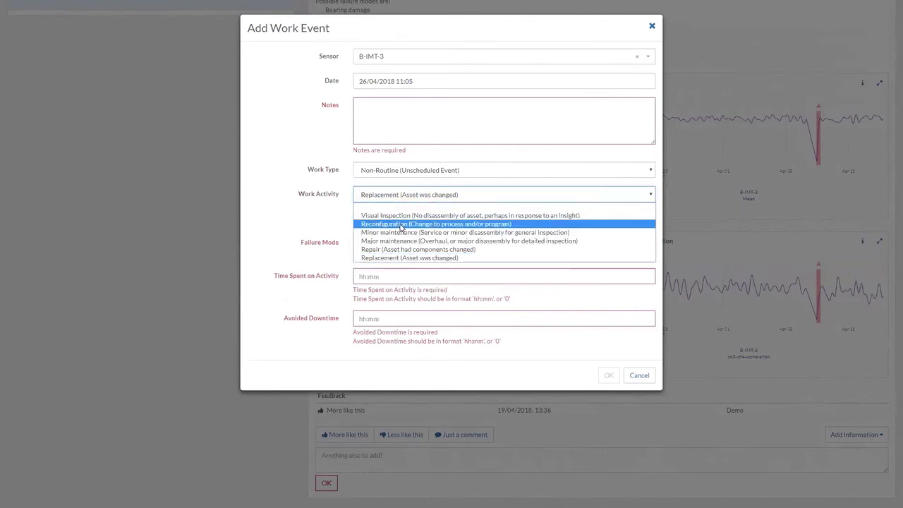
{"action": "left_click", "coordinate": [400, 225]}
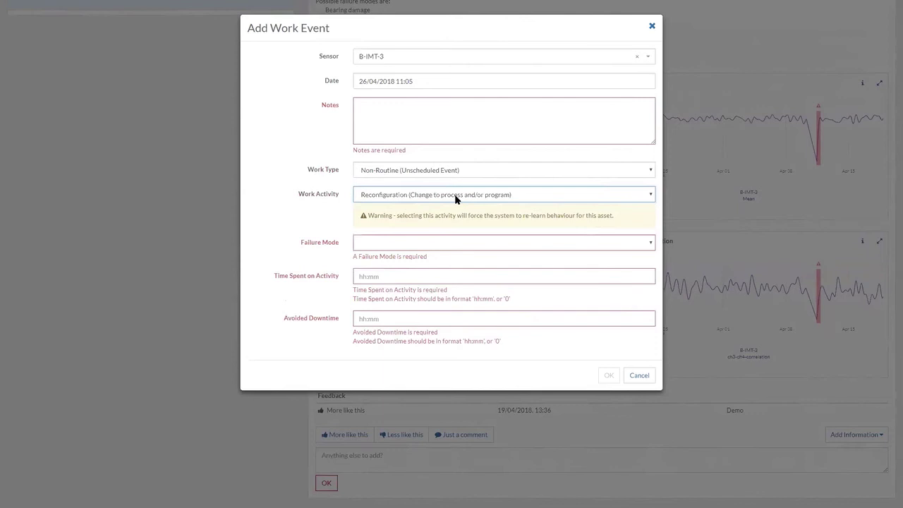
Set the work activity to Repair (Asset had components changed) and enter the note "replaced bearing"
{"action": "left_click", "coordinate": [456, 199]}
{"action": "left_click", "coordinate": [393, 223]}
{"action": "key", "text": "Up"}
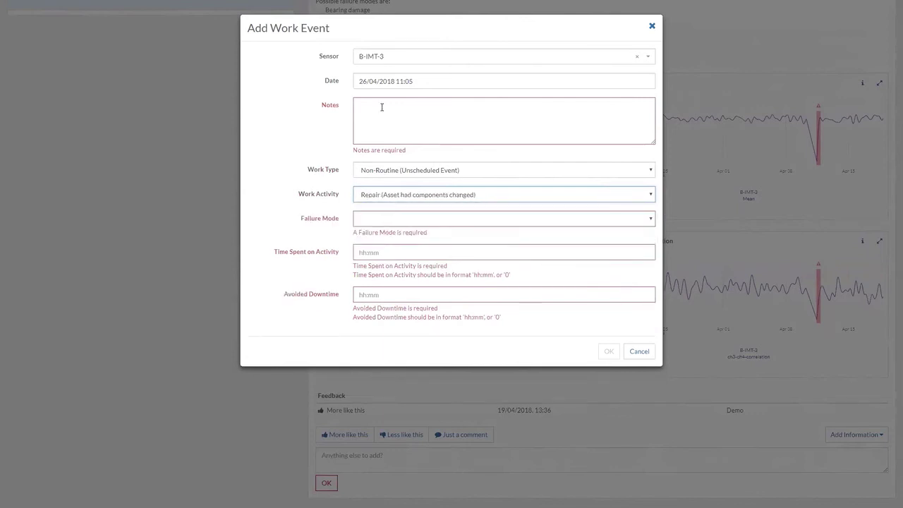
{"action": "left_click", "coordinate": [382, 107]}
{"action": "type", "text": "r"}
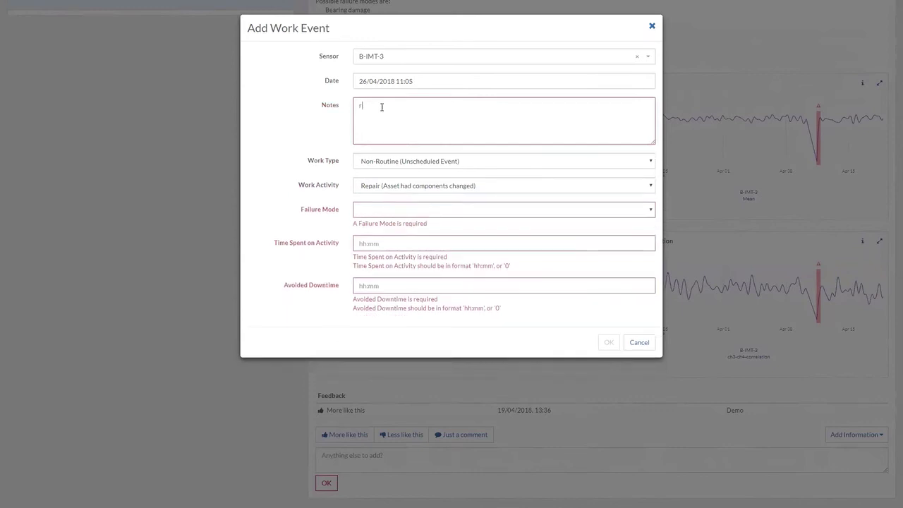
{"action": "type", "text": "eplaced bearing"}
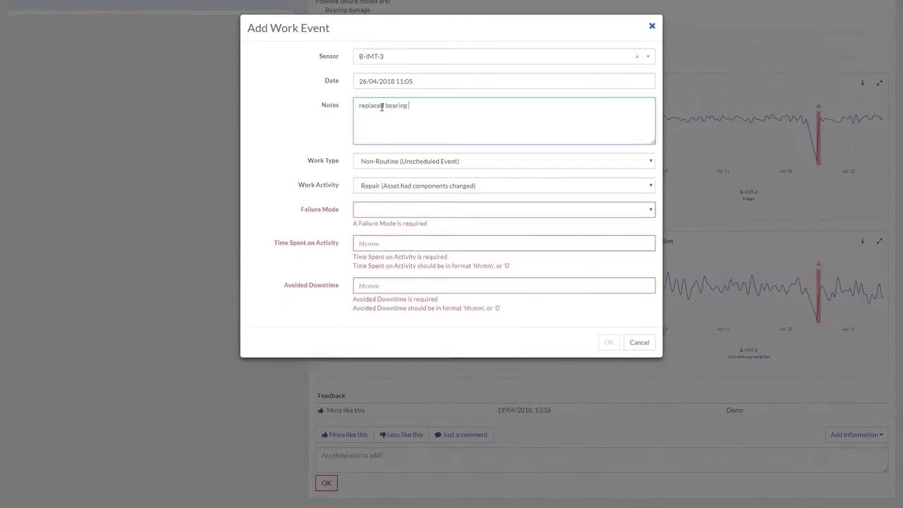
Set the failure mode of the work event to Vibration
{"action": "left_click", "coordinate": [392, 214]}
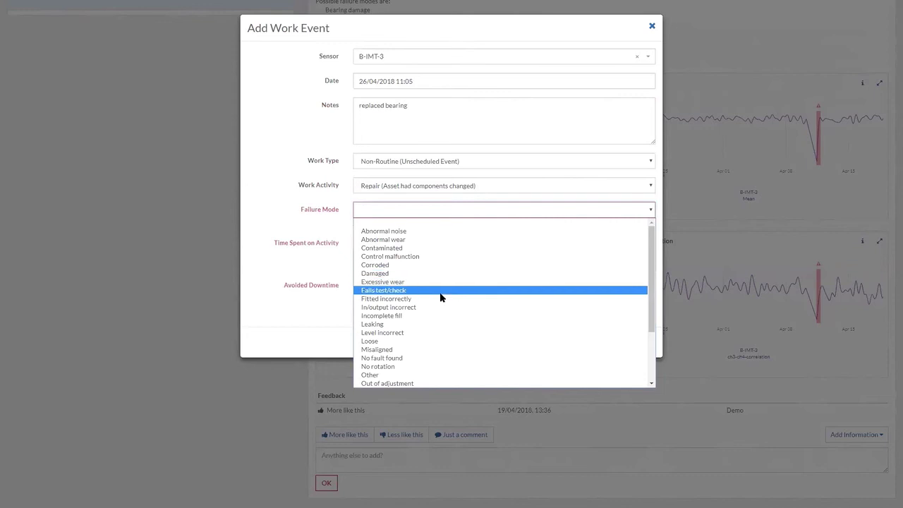
{"action": "scroll", "coordinate": [427, 304], "scroll_direction": "down", "scroll_amount": 3}
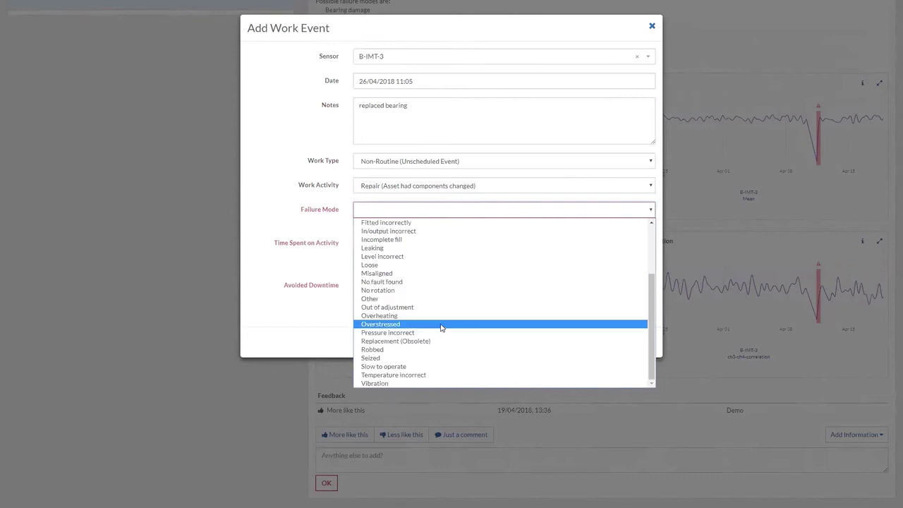
{"action": "left_click", "coordinate": [405, 382]}
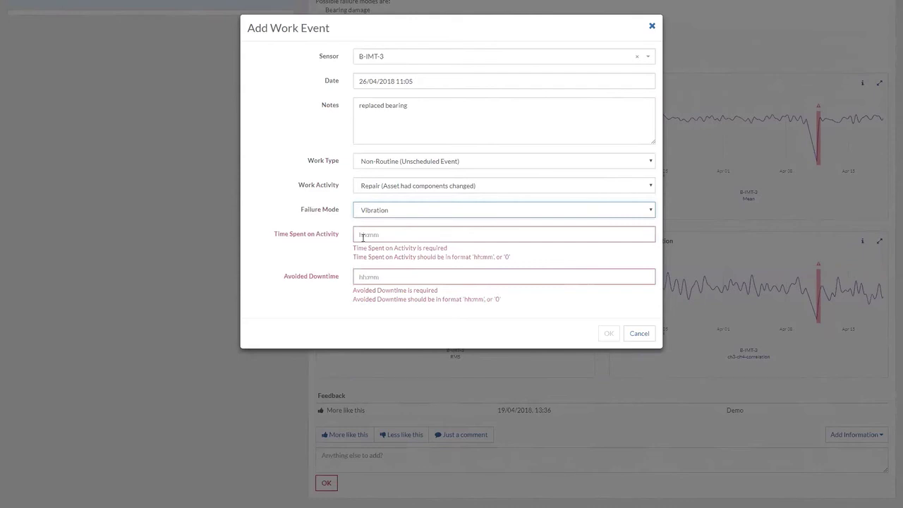
Enter 2:00 as the time spent on the activity and 1:30 as the avoided downtime, and save the work event
{"action": "left_click", "coordinate": [387, 236]}
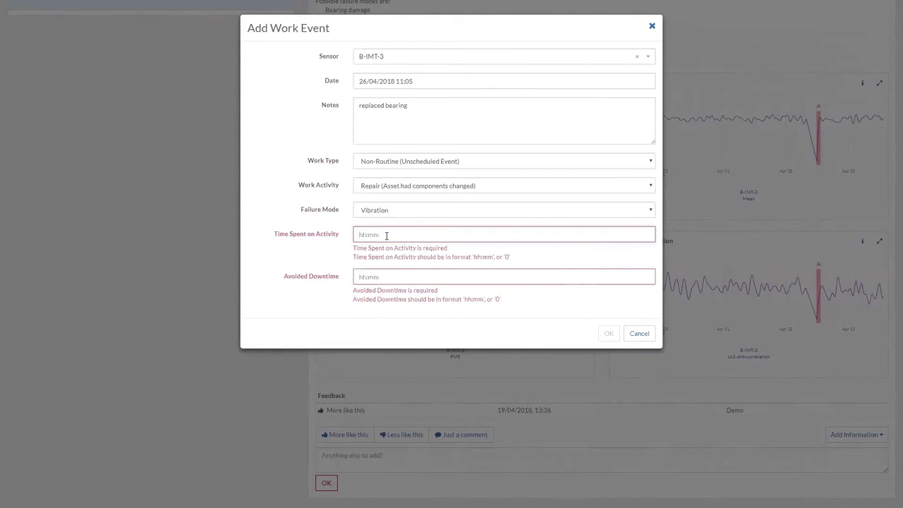
{"action": "type", "text": "2:00"}
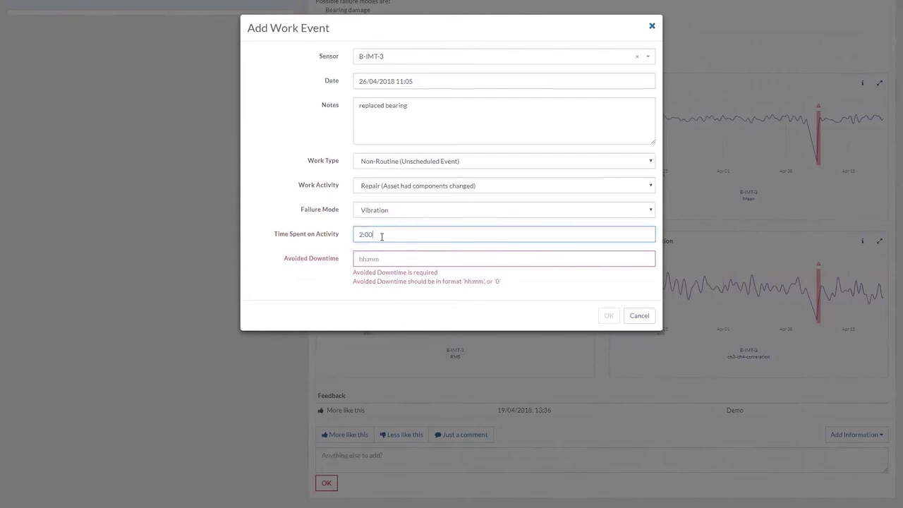
{"action": "left_click", "coordinate": [379, 259]}
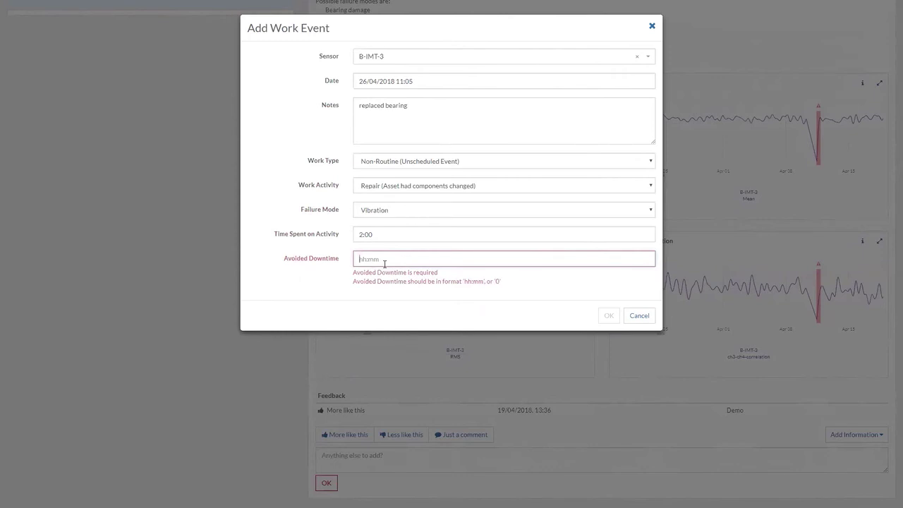
{"action": "type", "text": "1"}
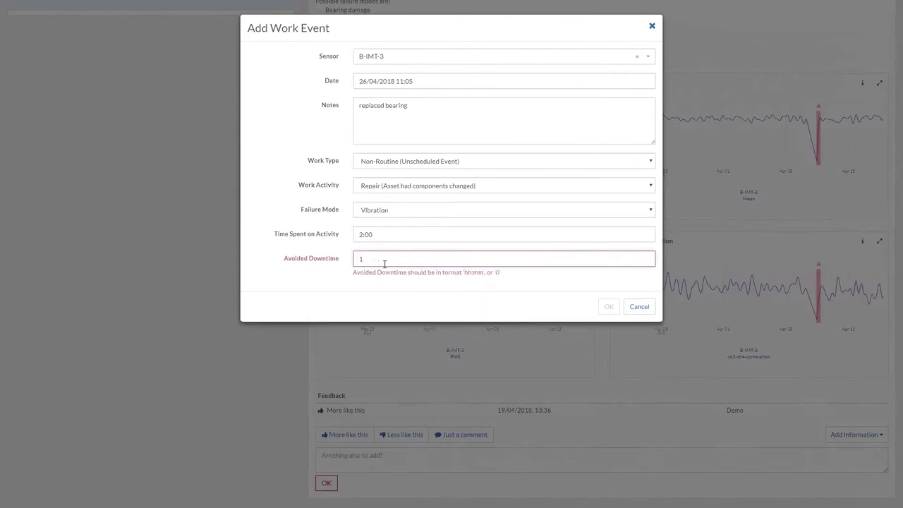
{"action": "type", "text": ":30"}
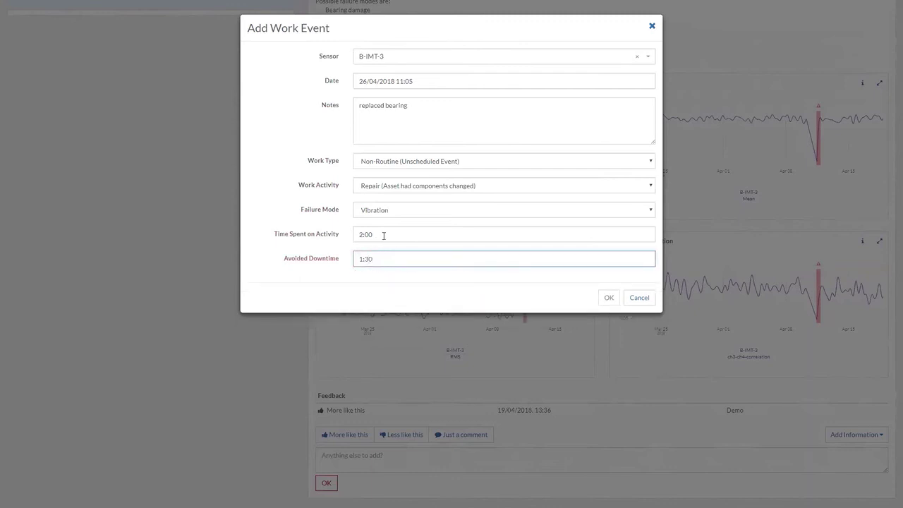
{"action": "left_click", "coordinate": [383, 234]}
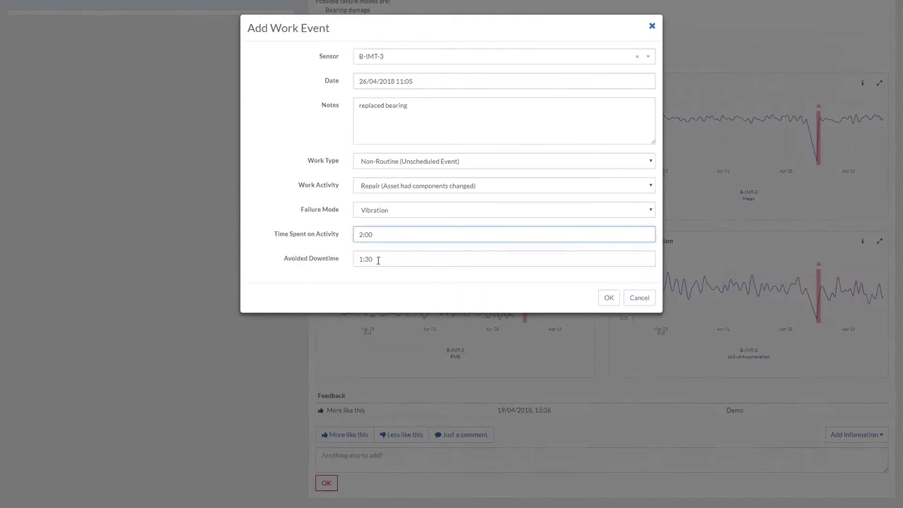
{"action": "left_click", "coordinate": [609, 298]}
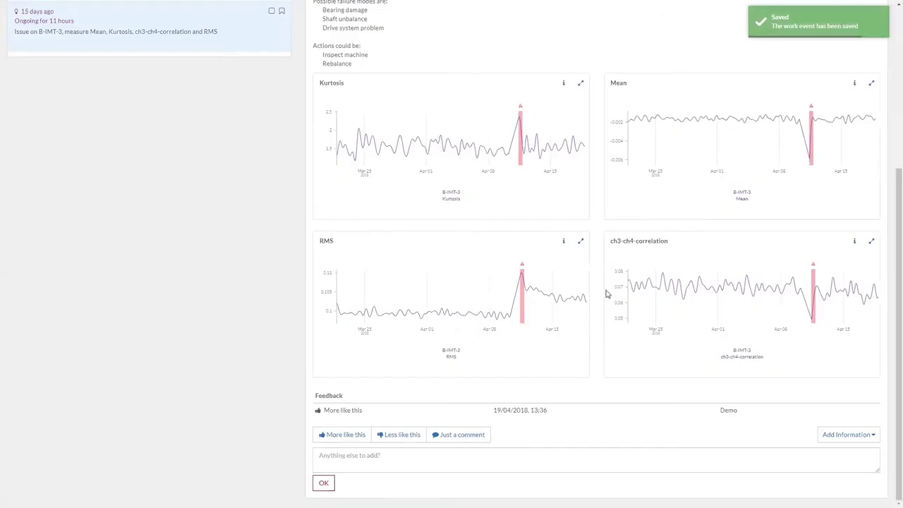
Close the B-IMT-3 insight and review the full timeline and measure charts of CNC Lathe Z264
{"action": "scroll", "coordinate": [621, 287], "scroll_direction": "up", "scroll_amount": 4}
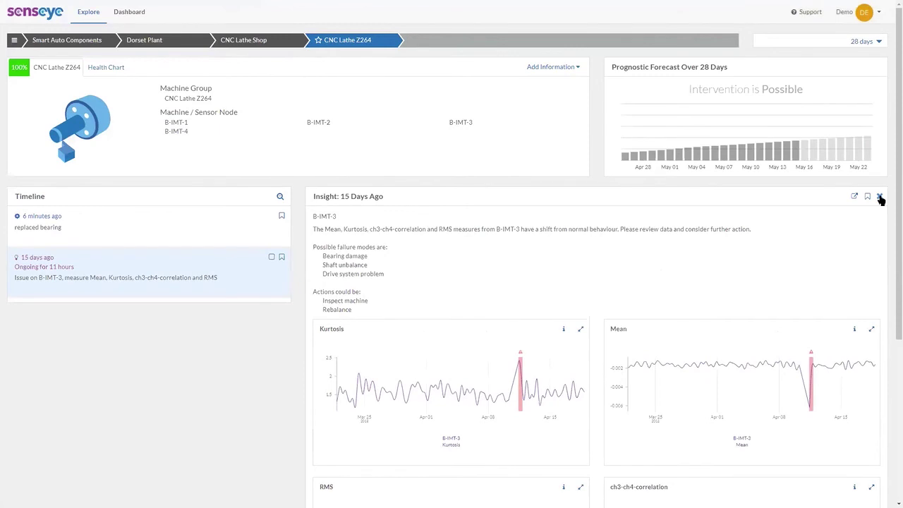
{"action": "left_click", "coordinate": [879, 198]}
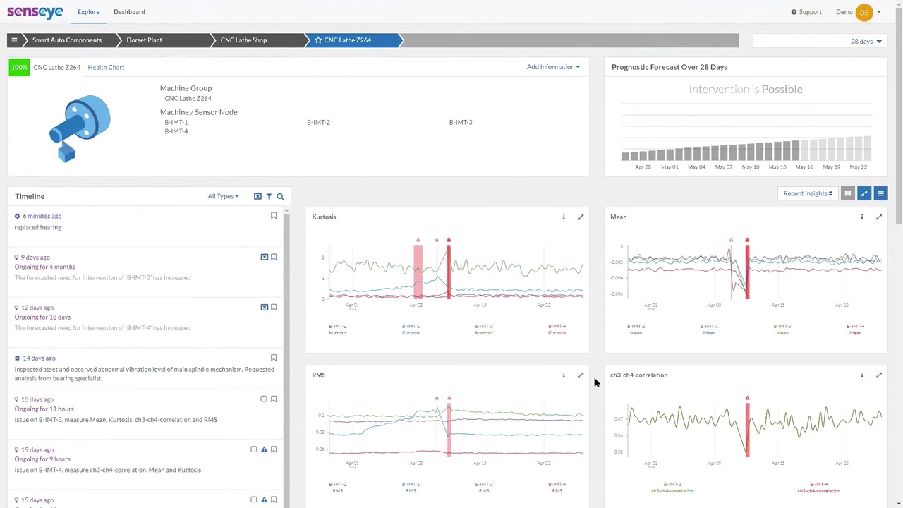
{"action": "scroll", "coordinate": [595, 382], "scroll_direction": "down", "scroll_amount": 3}
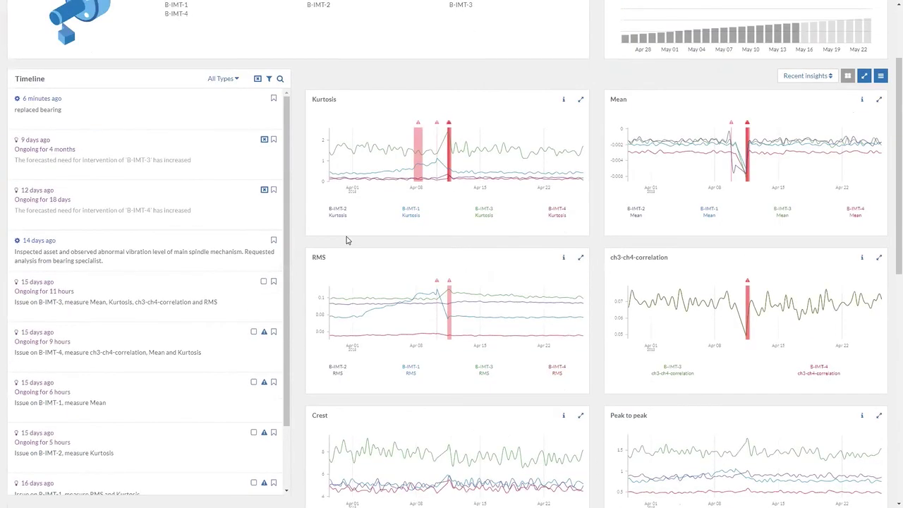
Sort the measure charts of CNC Lathe Z264 by chart title and look through them
{"action": "scroll", "coordinate": [346, 237], "scroll_direction": "up", "scroll_amount": 2}
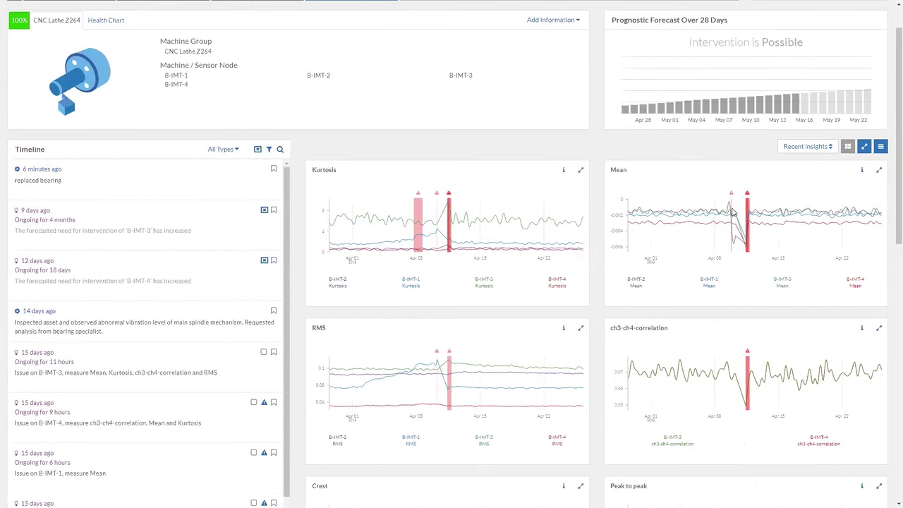
{"action": "left_click", "coordinate": [798, 148]}
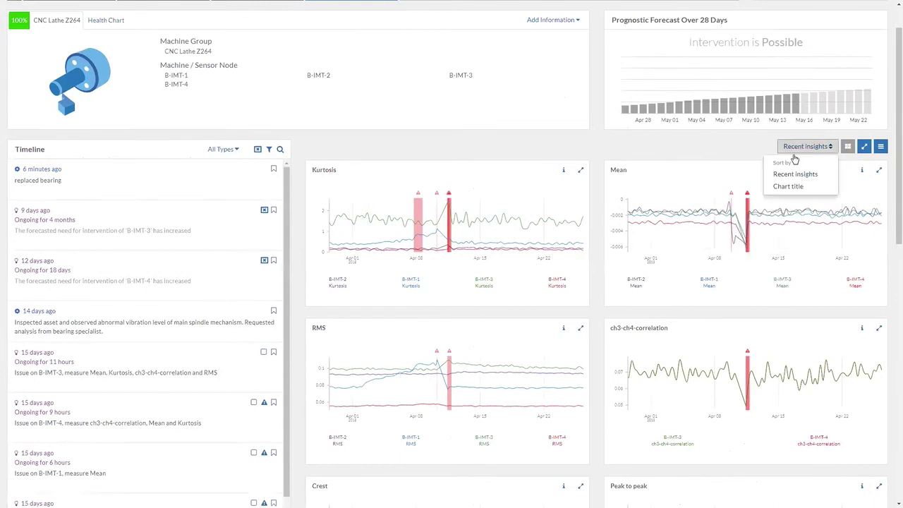
{"action": "left_click", "coordinate": [788, 187]}
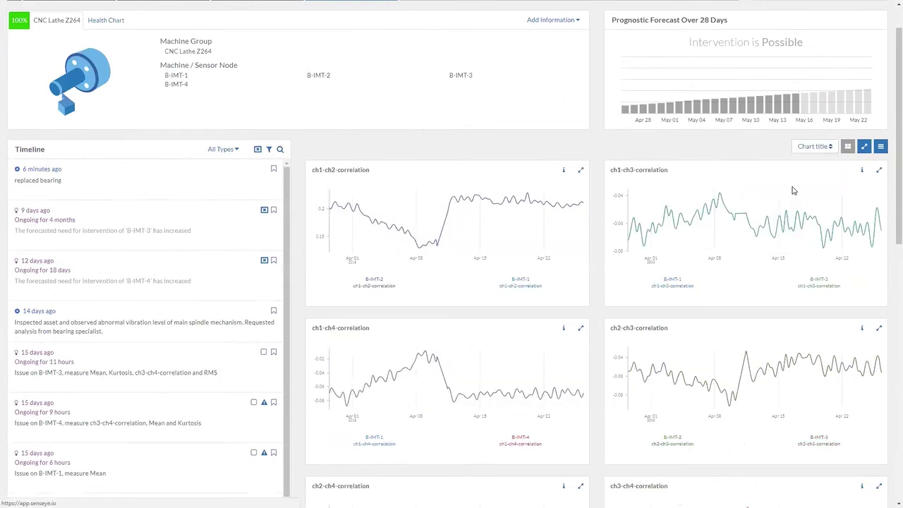
{"action": "scroll", "coordinate": [566, 326], "scroll_direction": "down", "scroll_amount": 6}
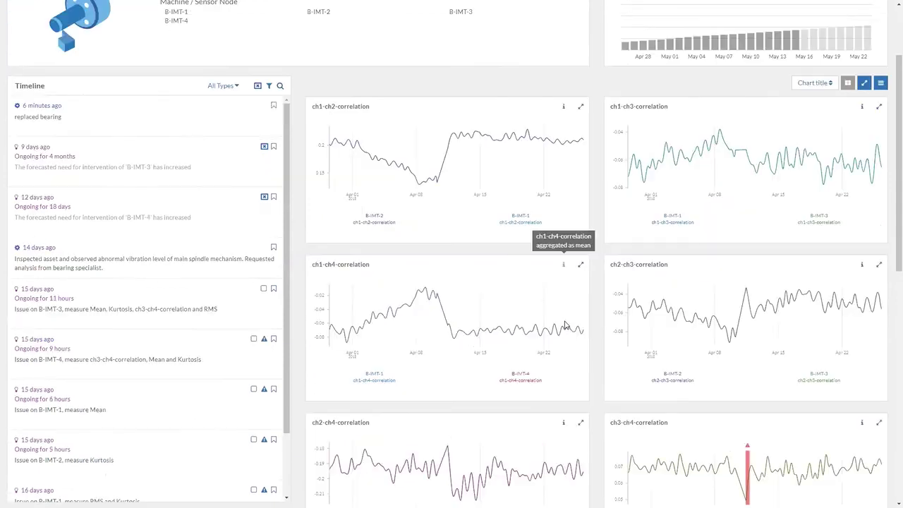
{"action": "scroll", "coordinate": [566, 326], "scroll_direction": "down", "scroll_amount": 2}
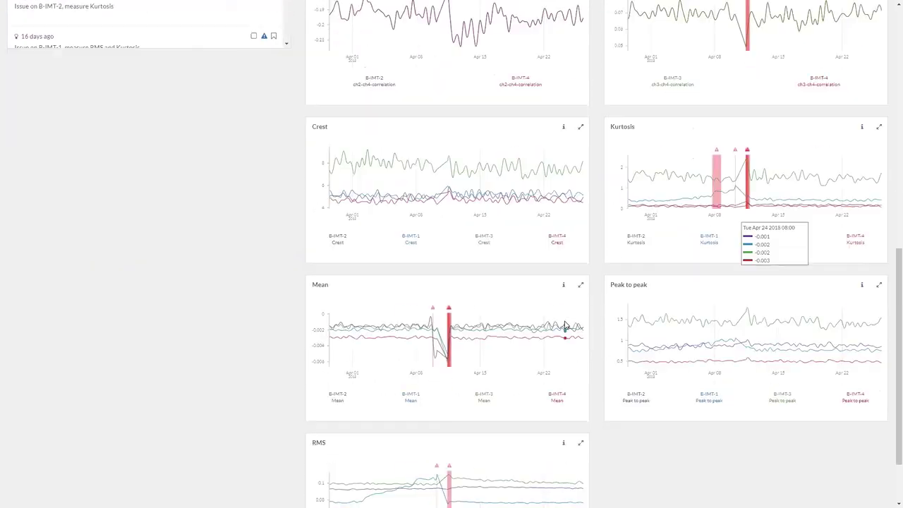
{"action": "scroll", "coordinate": [566, 323], "scroll_direction": "up", "scroll_amount": 2}
{"action": "scroll", "coordinate": [564, 325], "scroll_direction": "up", "scroll_amount": 7}
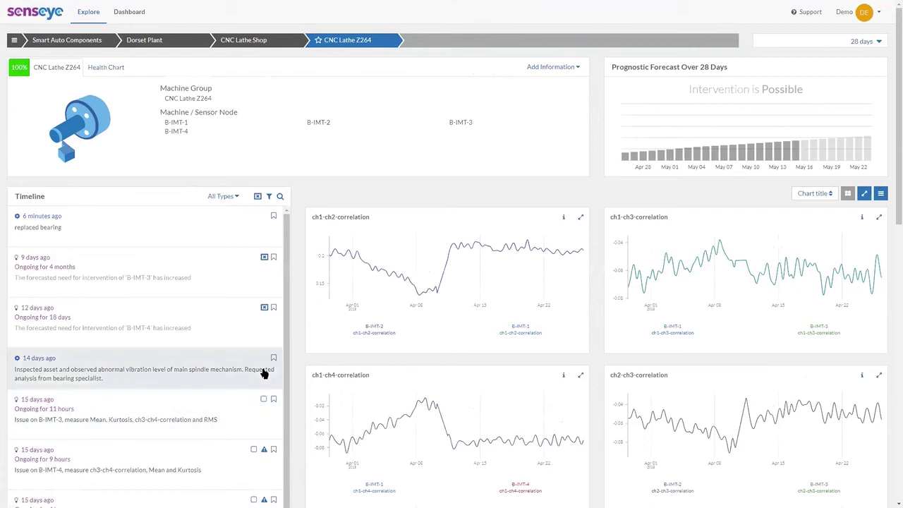
Start a bulk insight update for CNC Lathe Z264 and mark all insights of the last 28 days for closing
{"action": "left_click", "coordinate": [258, 197]}
{"action": "left_click", "coordinate": [322, 220]}
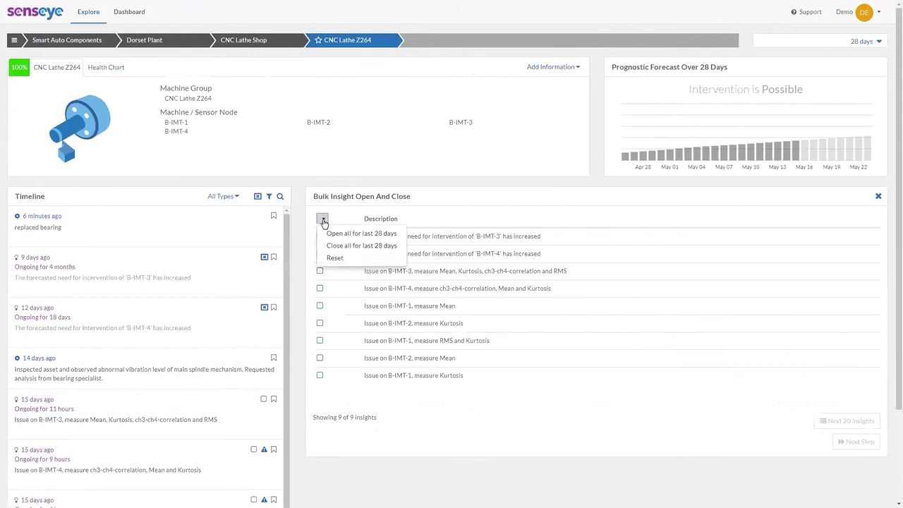
{"action": "left_click", "coordinate": [343, 246]}
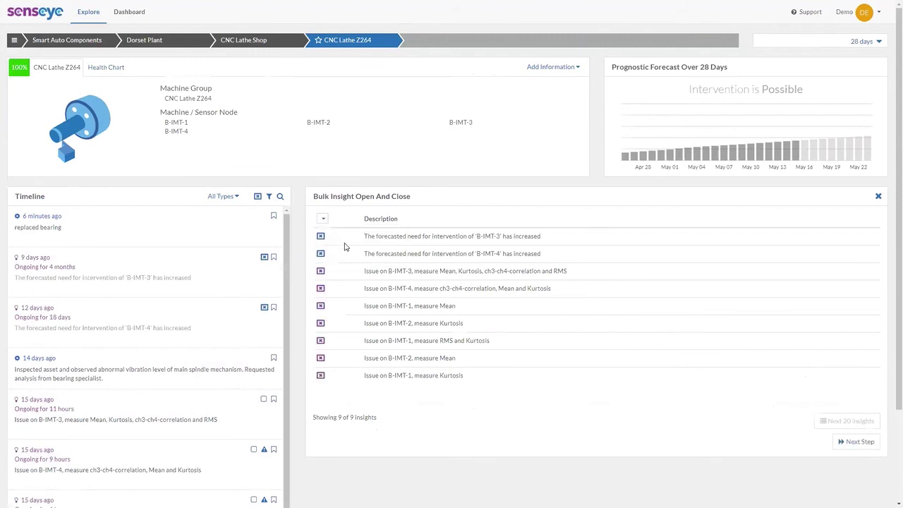
{"action": "left_click", "coordinate": [855, 442]}
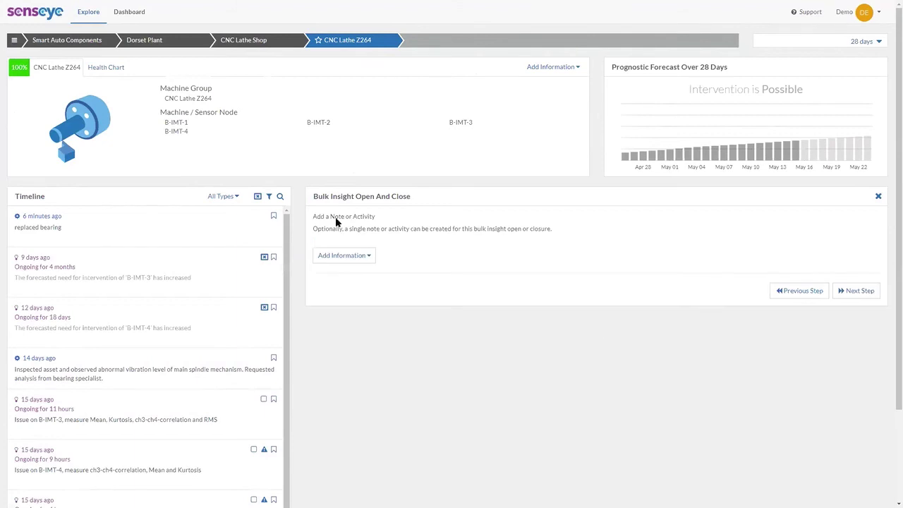
Complete the bulk closure without adding a note, work event or feedback, and return to the asset's charts
{"action": "left_click", "coordinate": [350, 257]}
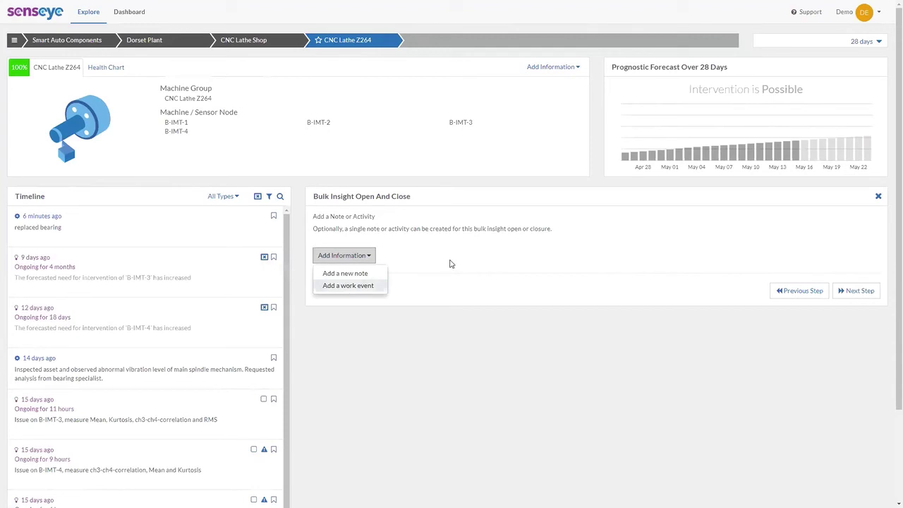
{"action": "left_click", "coordinate": [853, 292]}
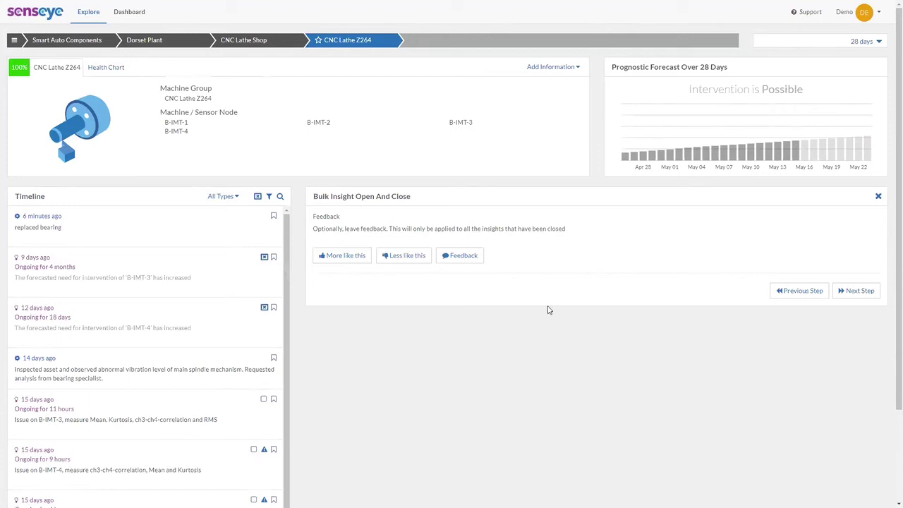
{"action": "left_click", "coordinate": [857, 292]}
{"action": "left_click", "coordinate": [858, 271]}
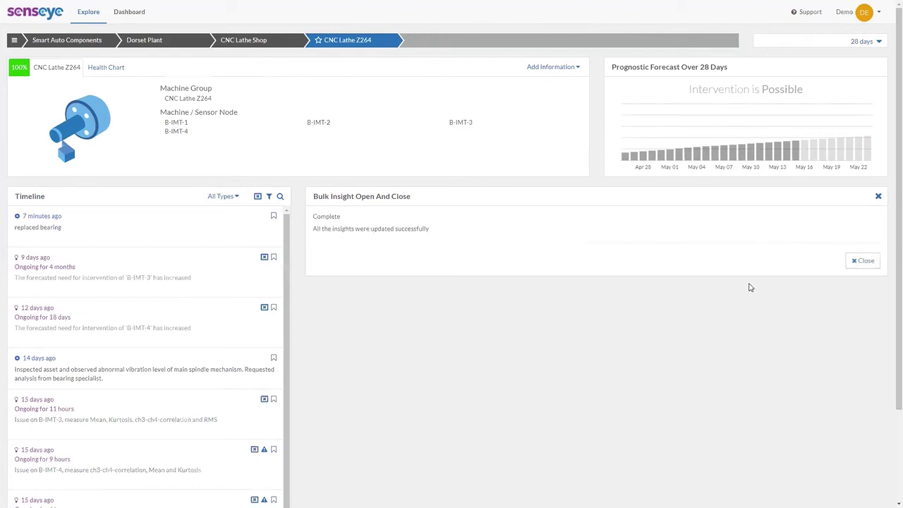
{"action": "left_click", "coordinate": [865, 262]}
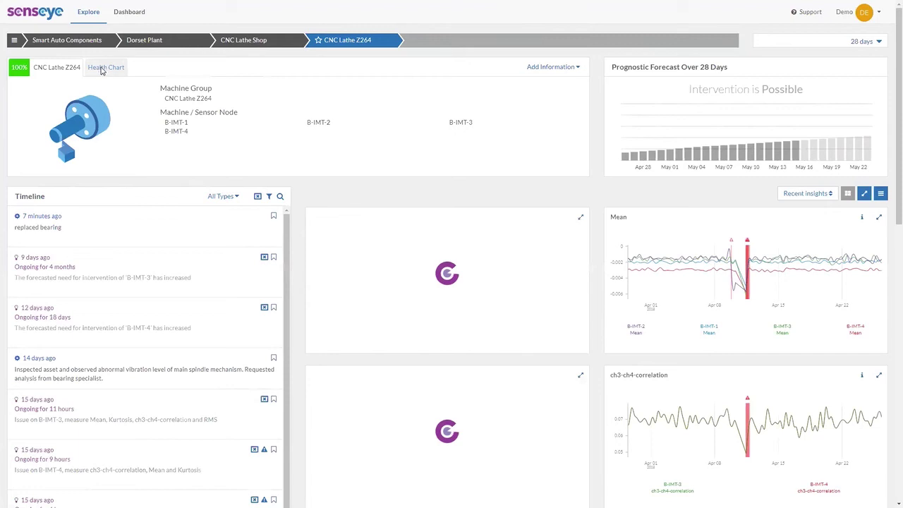
Open the Health Chart of CNC Lathe Z264
{"action": "left_click", "coordinate": [105, 67]}
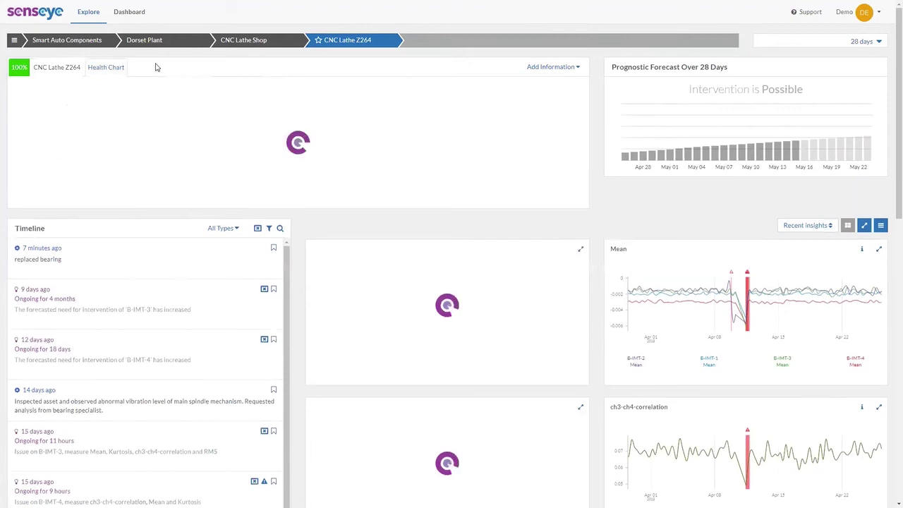